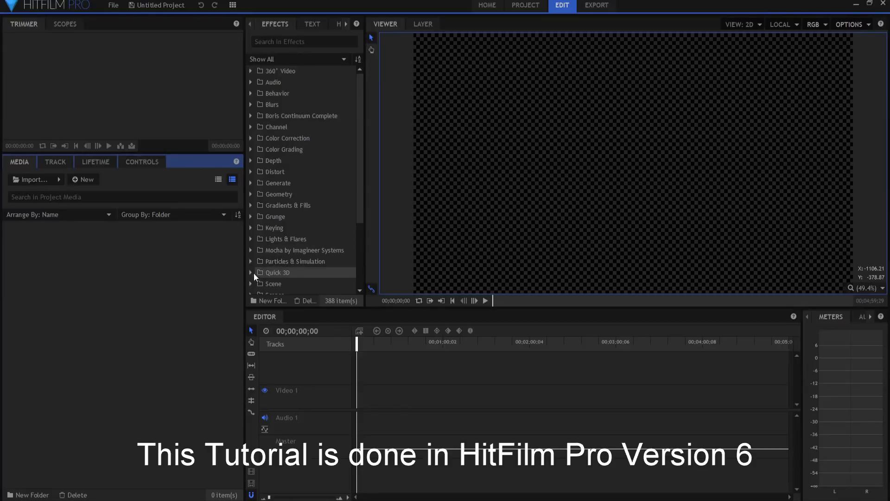
Open the Import options menu in the Media panel.
left_click(59, 180)
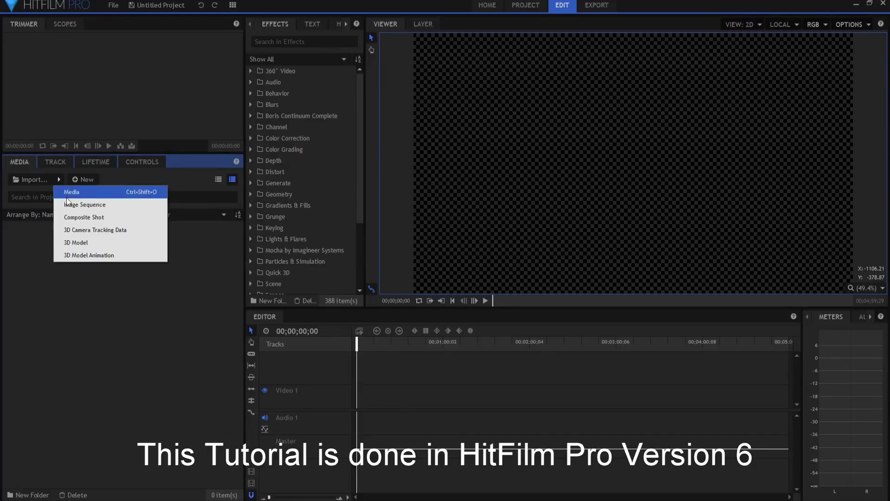
Import Space_Fighter.obj as a 3D model and preview its Body, Windows and wing groups.
left_click(85, 243)
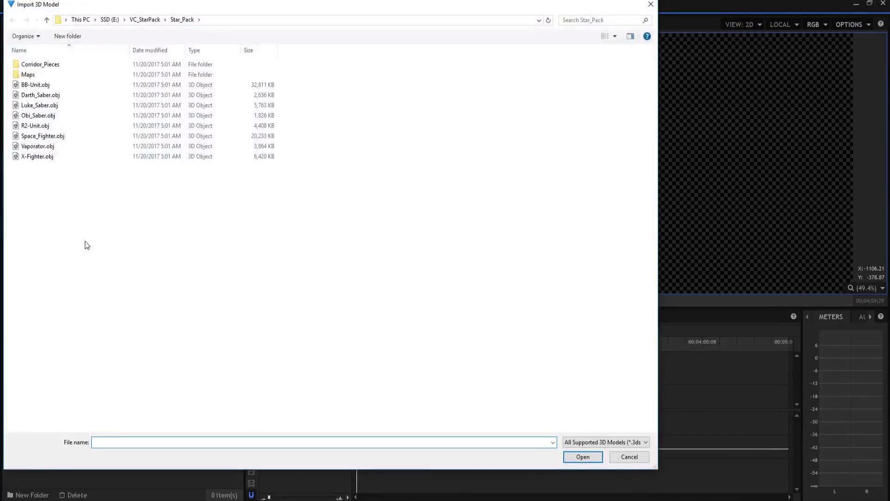
double_click(34, 137)
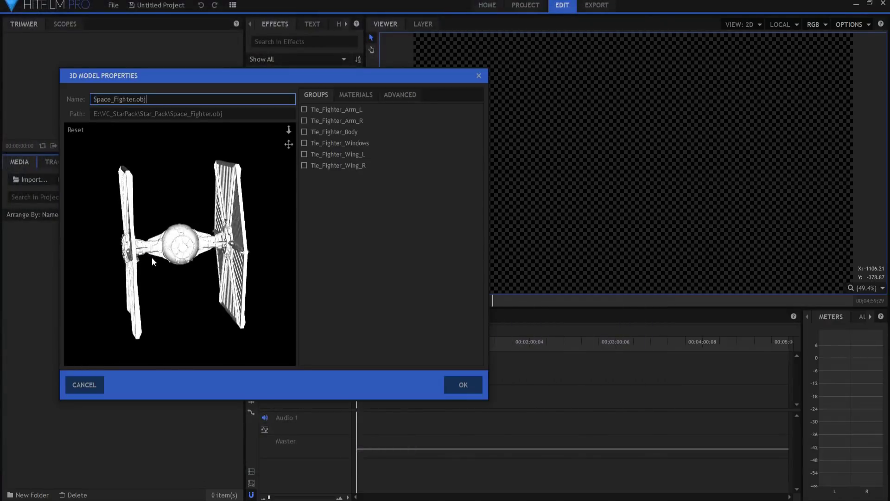
left_click_drag(152, 257, 202, 255)
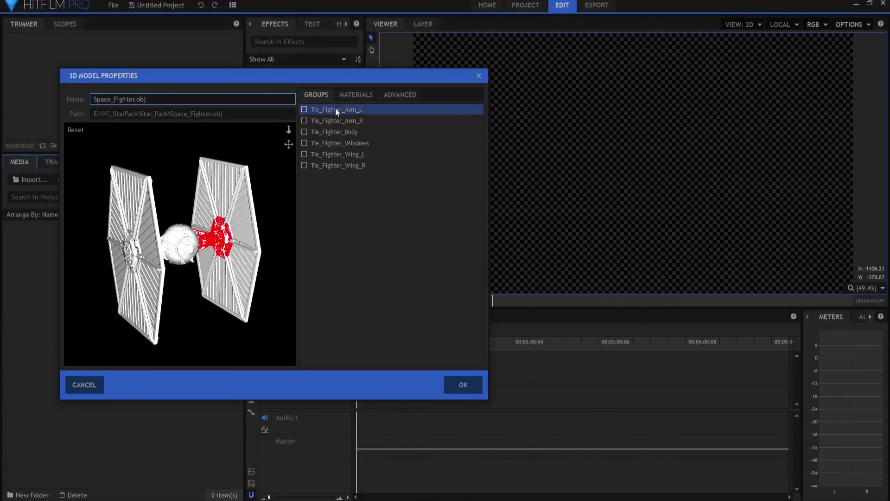
left_click(332, 131)
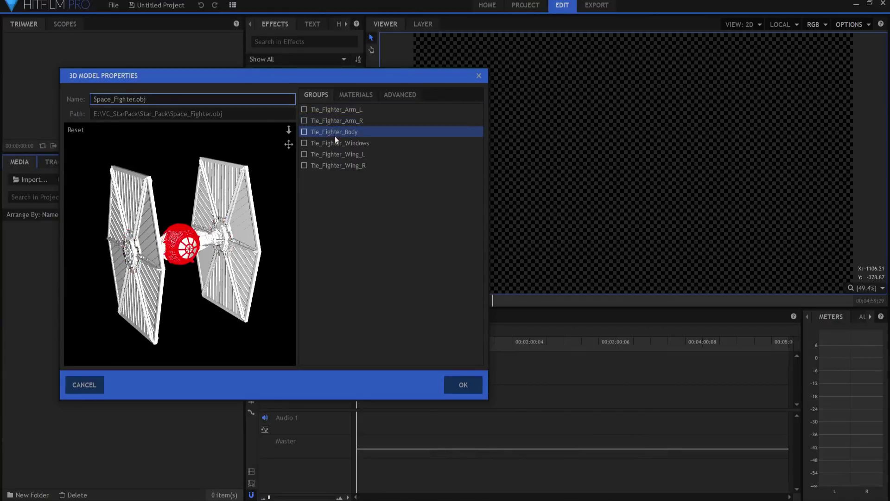
left_click(336, 142)
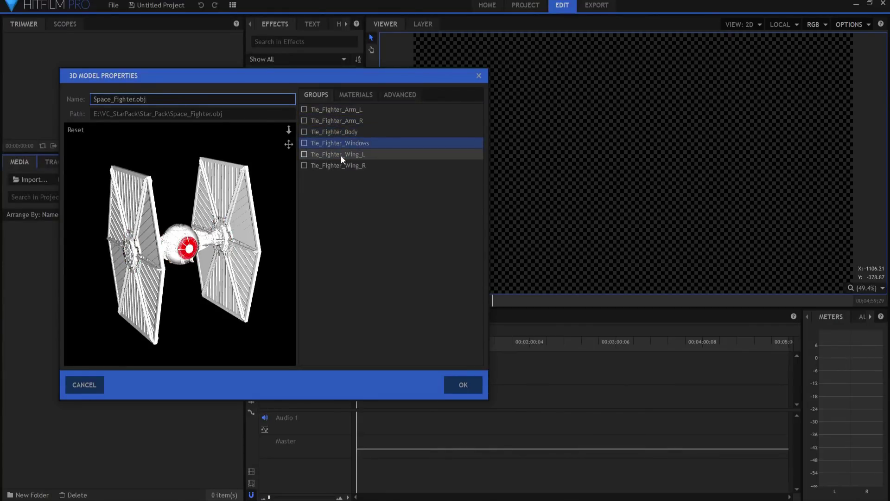
left_click(342, 154)
left_click(347, 165)
Enable the Arm_L, Arm_R, Body, Windows, Wing_L and Wing_R Tie_Fighter groups.
left_click(305, 109)
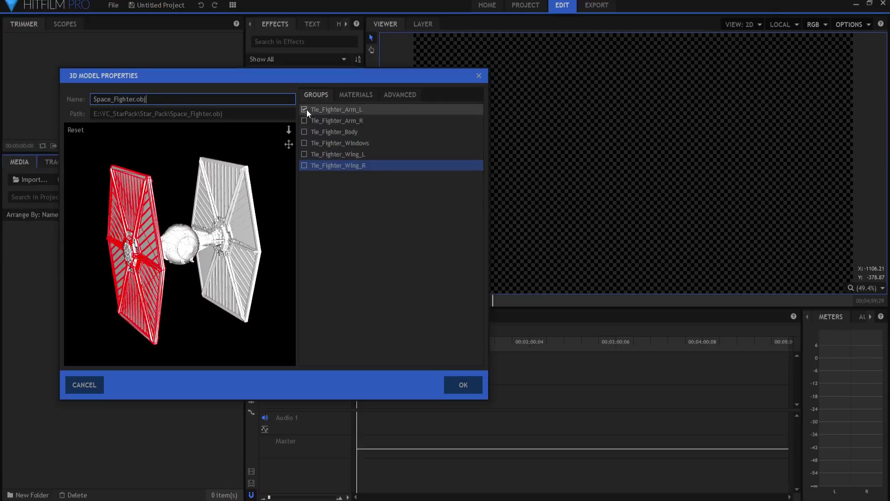
left_click(305, 121)
left_click(305, 132)
left_click(304, 142)
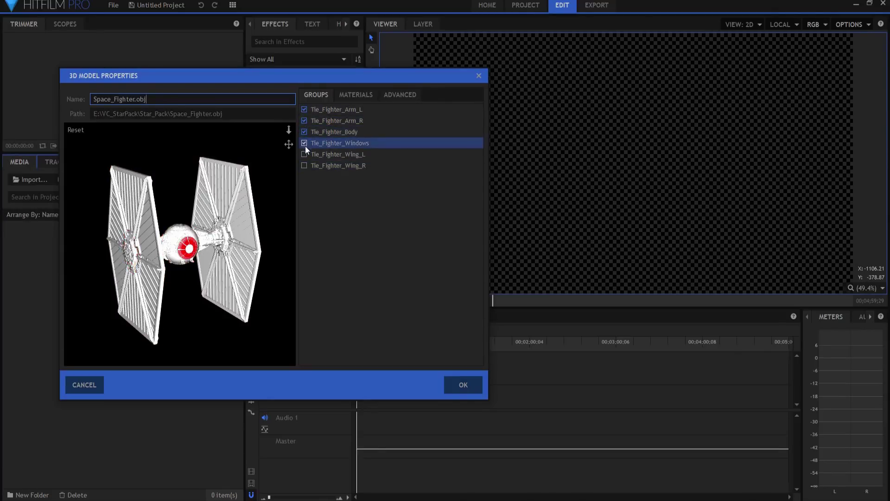
left_click(305, 154)
left_click(304, 166)
Set DefaultMaterial's diffuse map to Tie_Fighter_Wing_Diffuse.jpg.
left_click(356, 96)
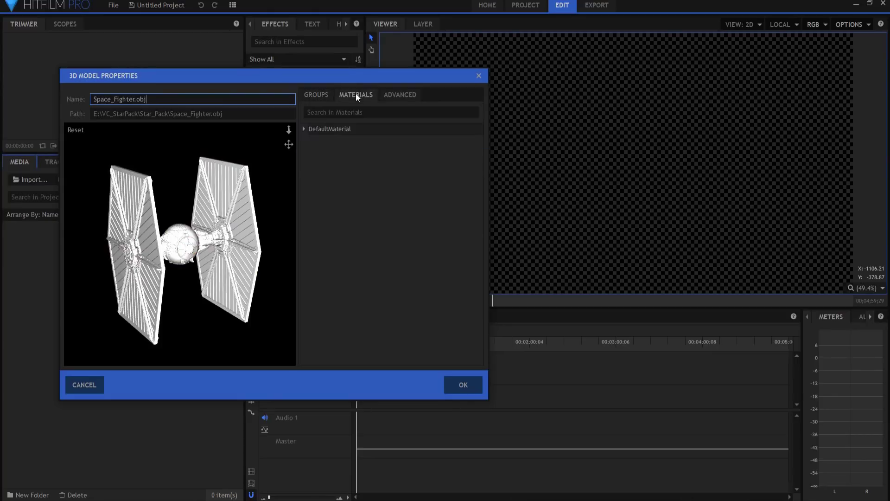
left_click(304, 128)
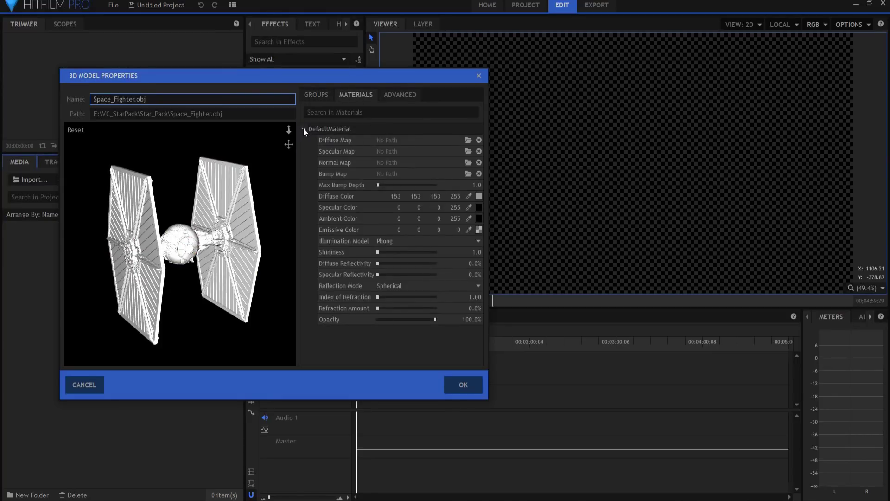
left_click(468, 139)
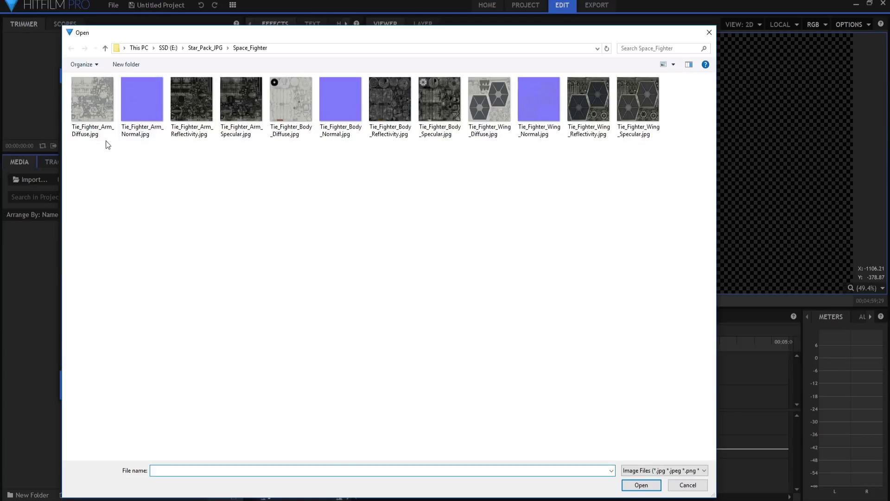
double_click(492, 105)
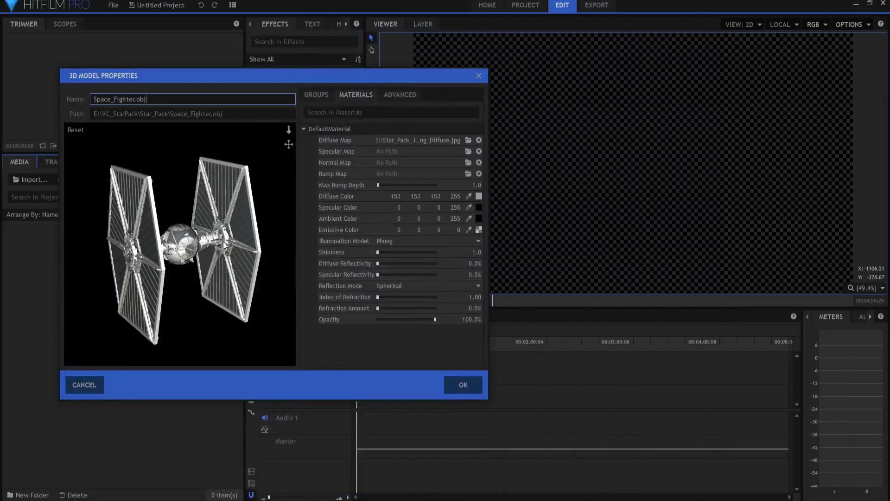
Orbit the preview to inspect the textured cockpit, then begin choosing a specular map image.
left_click_drag(173, 271, 123, 257)
scroll(179, 247, "up", 5)
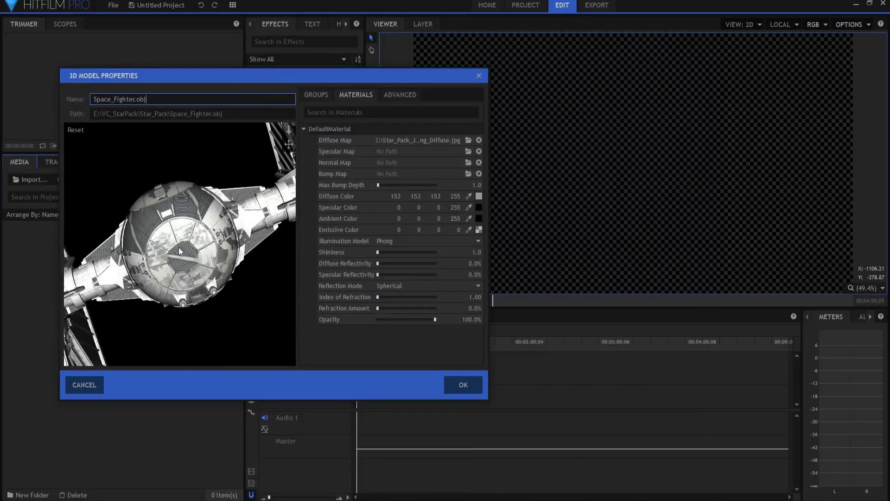
left_click_drag(184, 197, 284, 159)
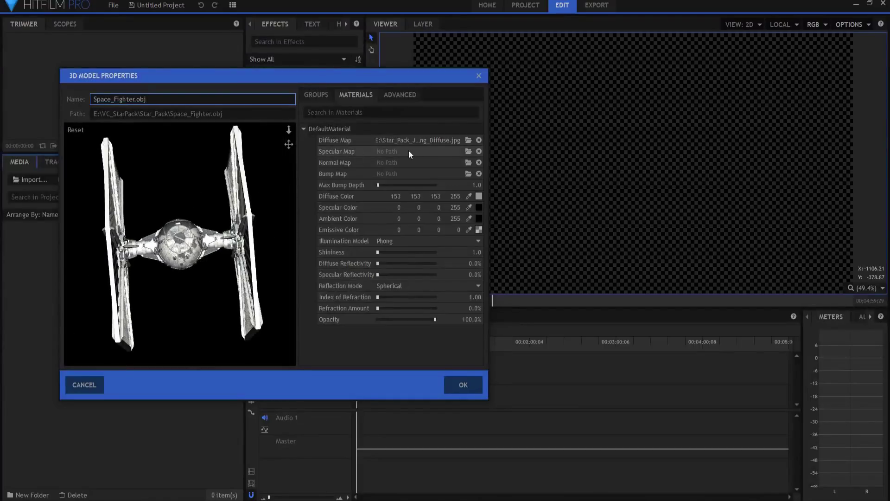
left_click_drag(263, 230, 190, 260)
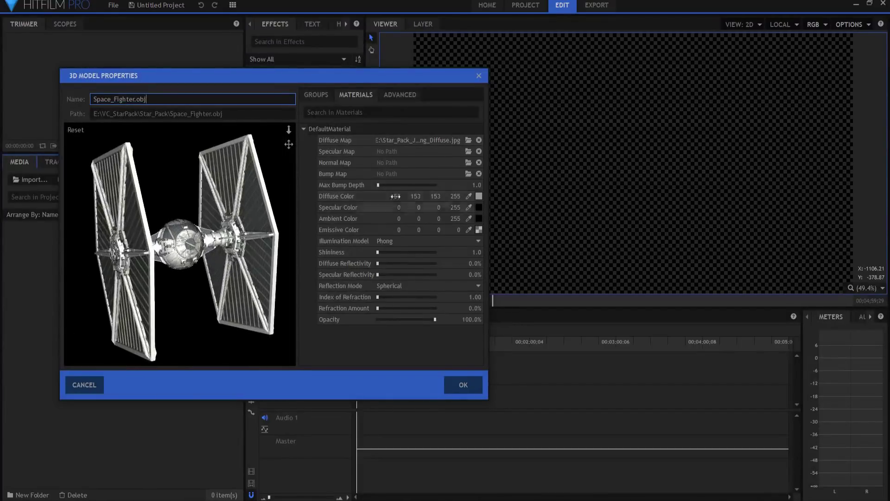
left_click(469, 152)
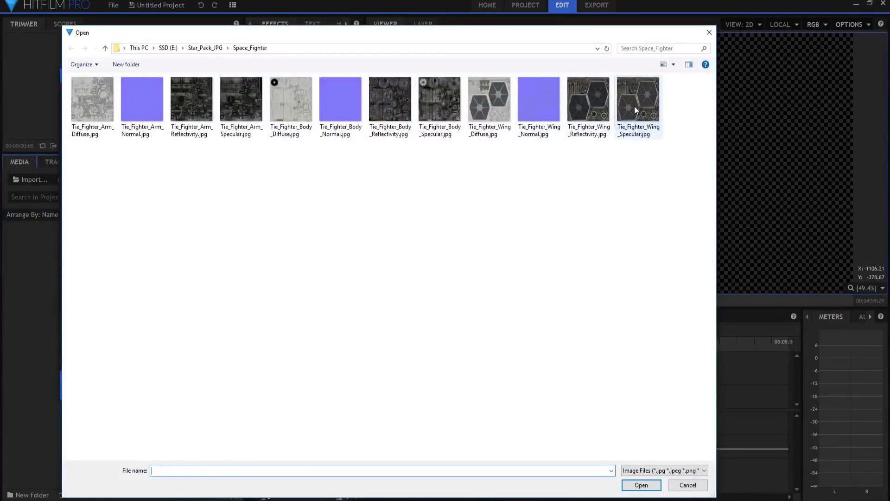
Load Tie_Fighter_Wing_Specular as the specular map and the wing normal texture as the normal map.
double_click(635, 106)
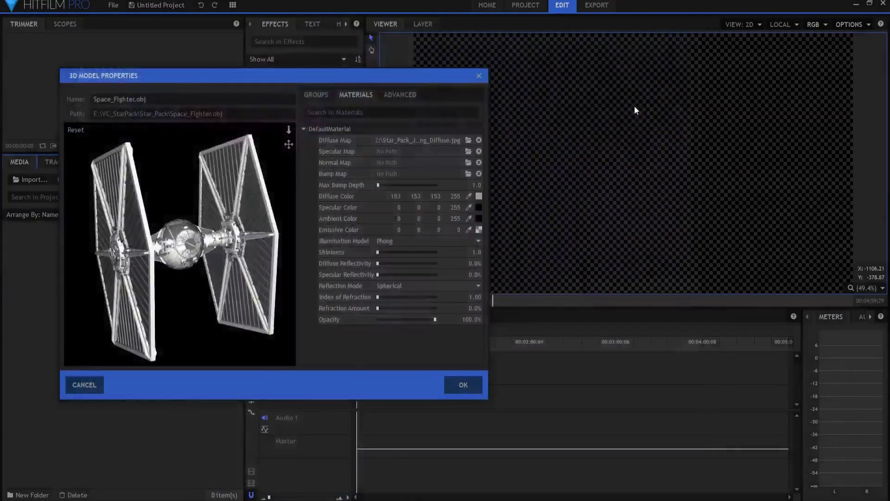
left_click(468, 163)
double_click(541, 103)
Set illumination to Cook-Torrance and reflection mode to Planar, then confirm the model import.
left_click(395, 240)
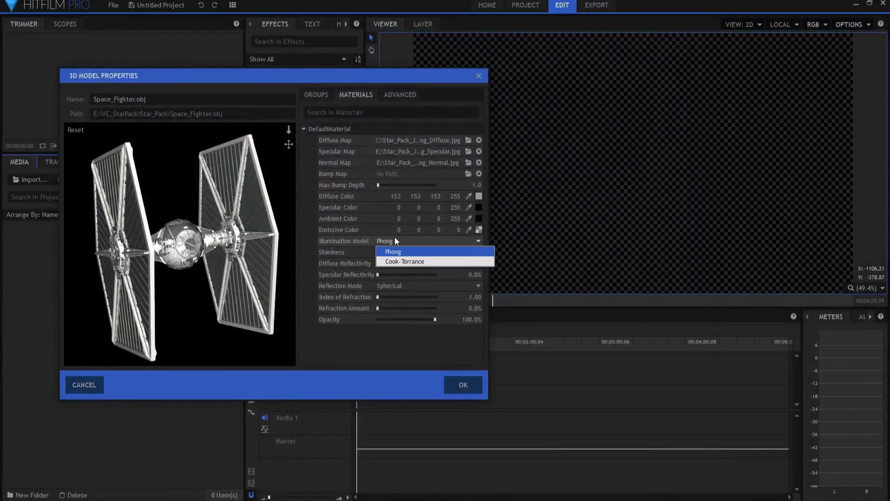
left_click(397, 261)
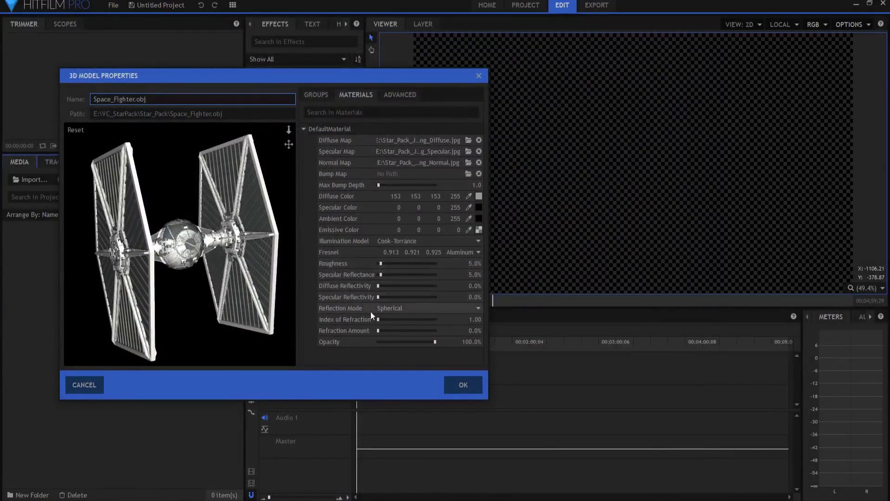
left_click_drag(178, 260, 209, 249)
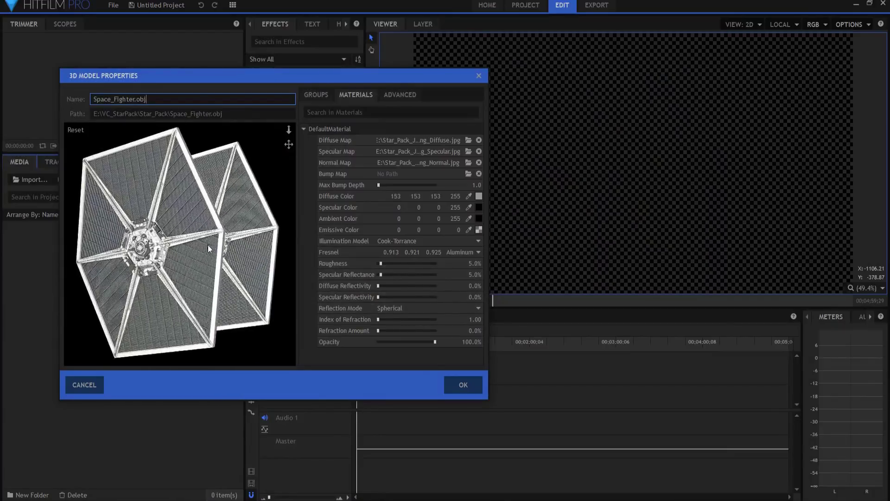
left_click(388, 309)
left_click(388, 331)
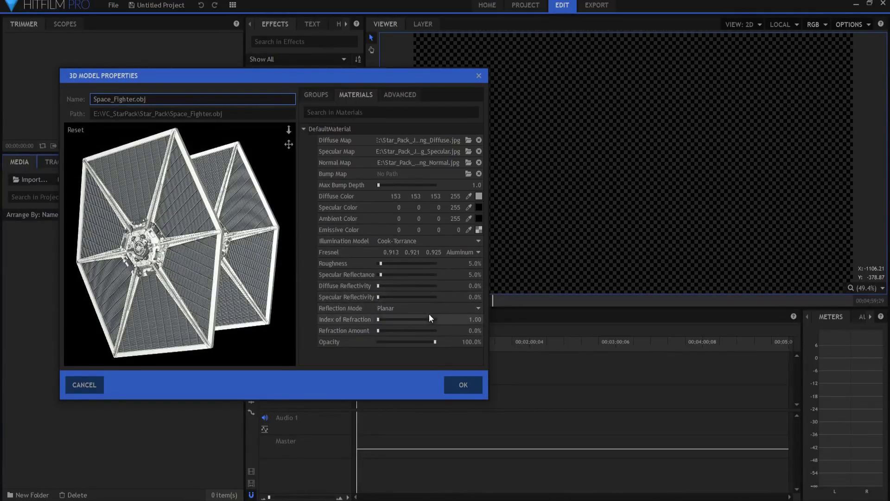
left_click(464, 386)
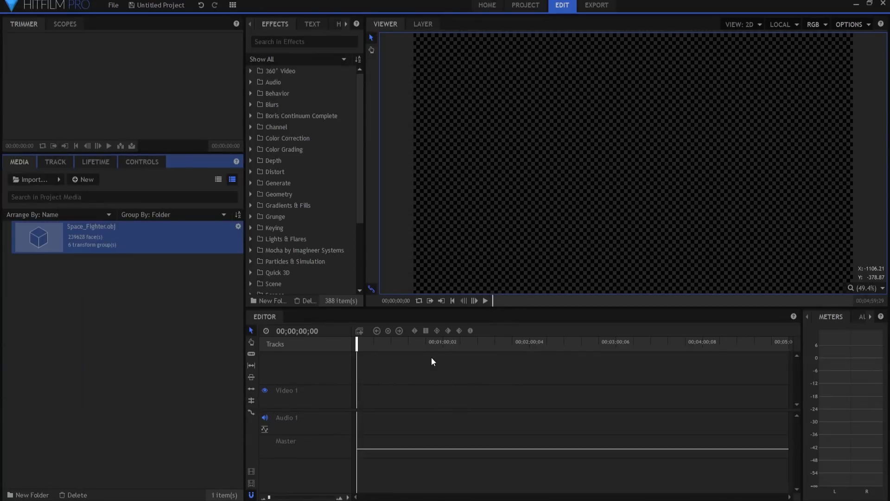
Create a default composite shot with Space_Fighter.obj as a layer named Tie Fighter.
left_click(84, 179)
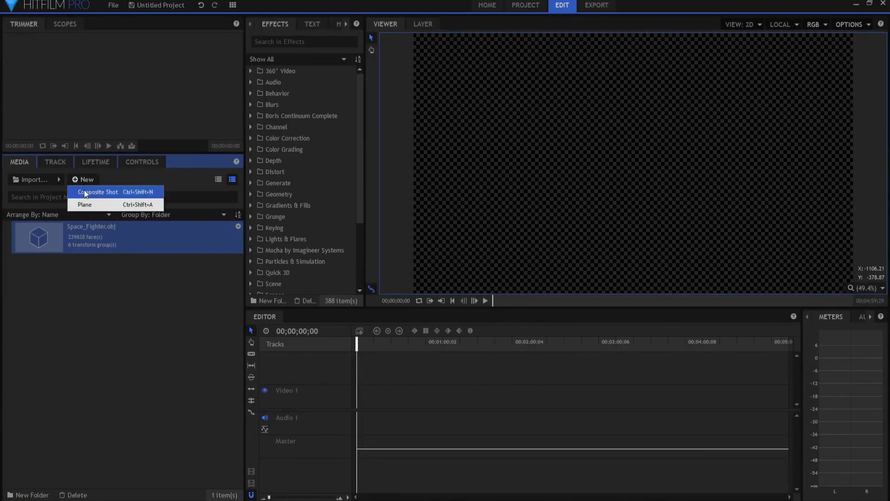
left_click(86, 192)
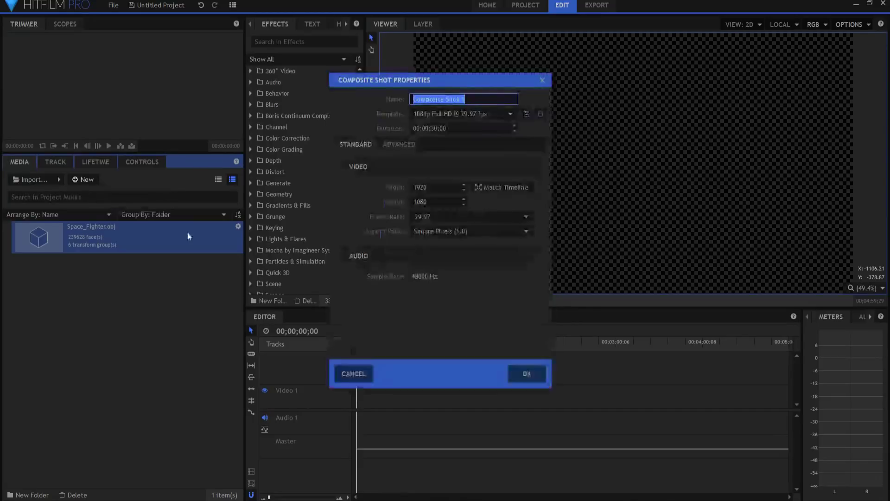
left_click(518, 371)
left_click_drag(69, 269, 308, 357)
double_click(308, 356)
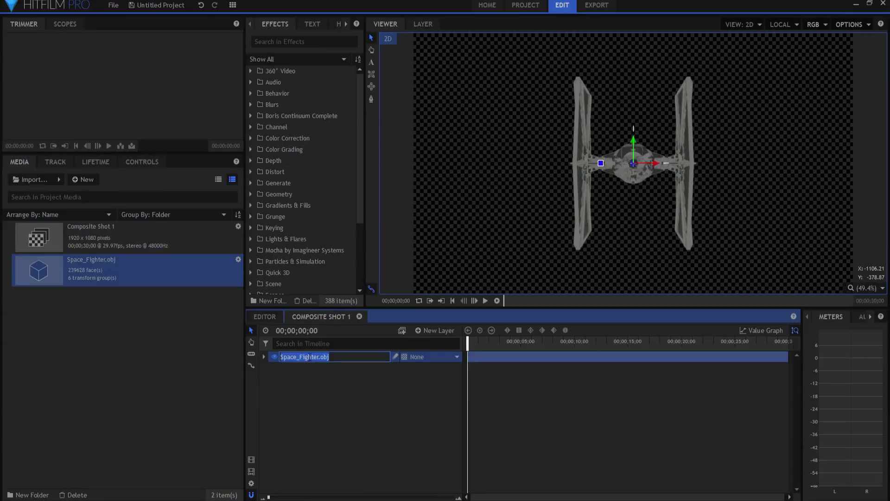
type("Tie ")
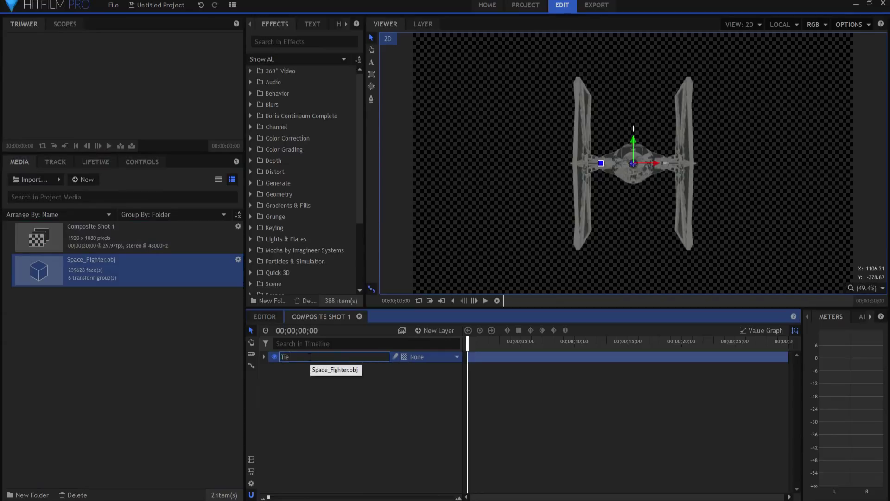
type("Fighter")
key("Return")
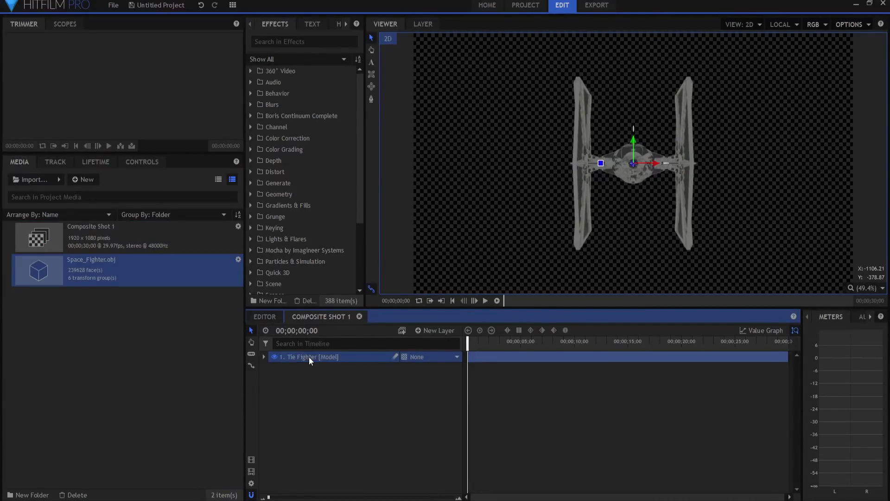
Rename the layer's model to Wings and expand its part list.
left_click(264, 357)
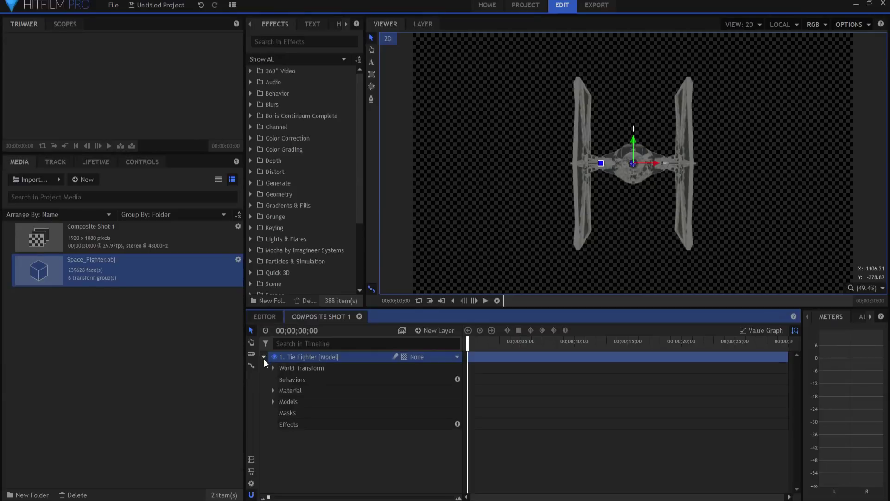
left_click(273, 402)
double_click(302, 413)
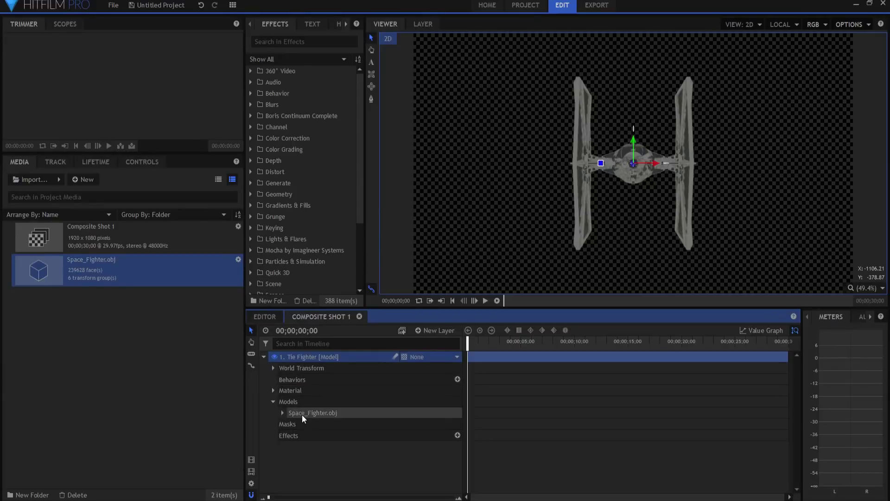
type("W")
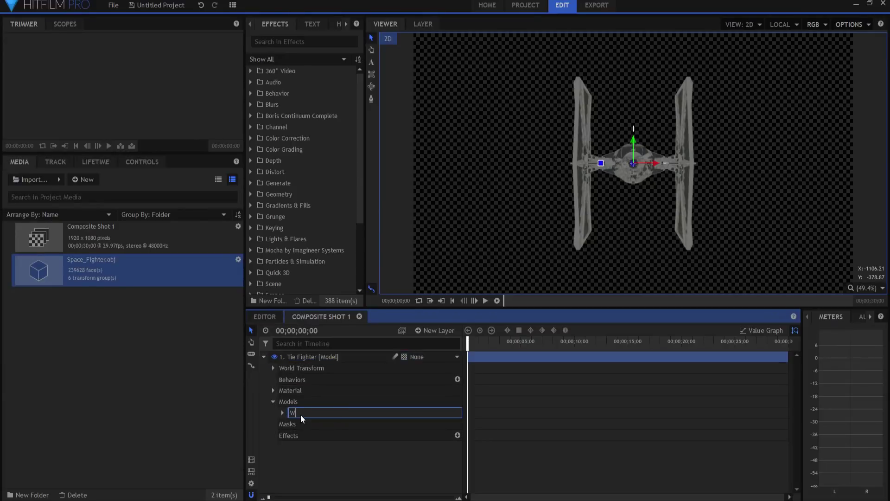
type("ings")
key("Return")
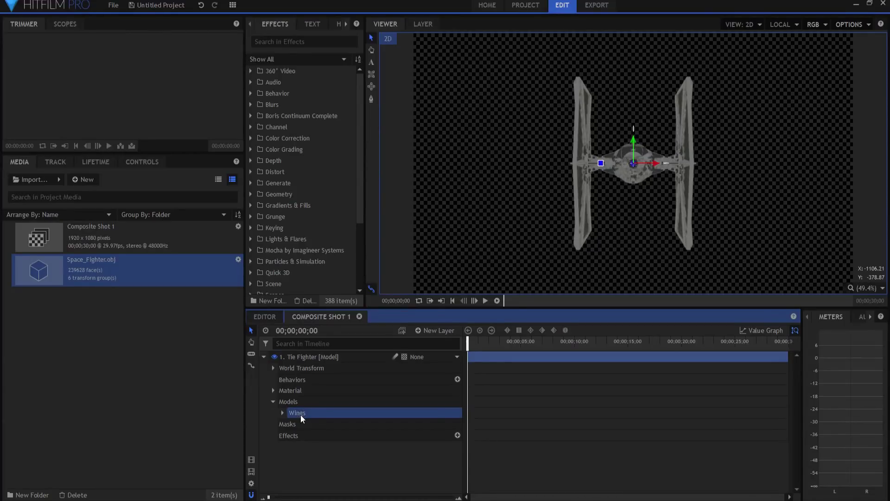
left_click(282, 413)
Set the Scale of Tie_Fighter_Body and Tie_Fighter_Arm_R to 0%.
scroll(347, 425, "down", 1)
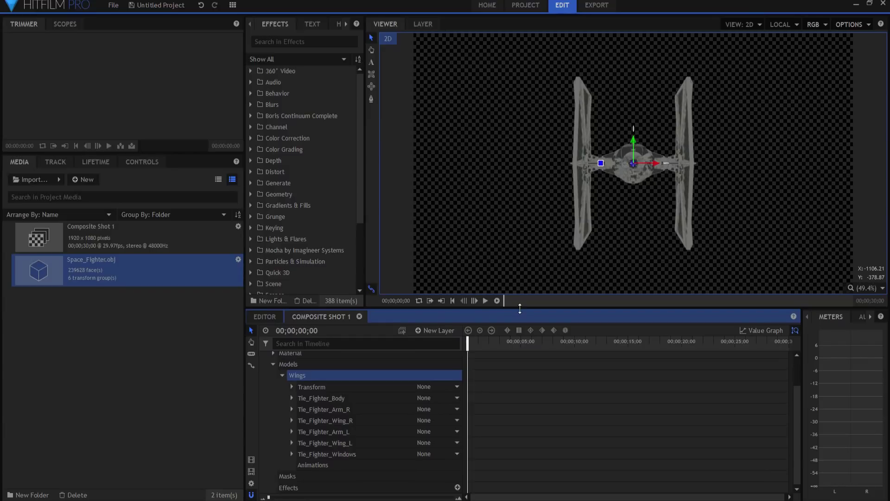
left_click_drag(520, 309, 520, 243)
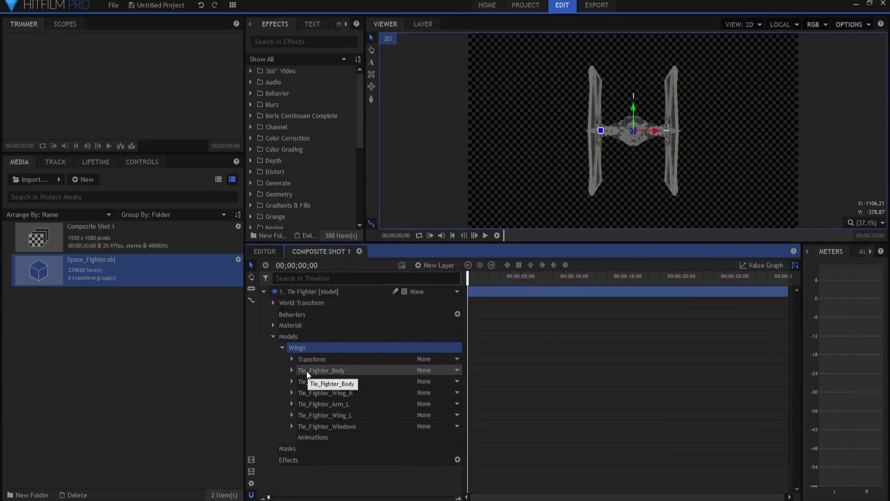
left_click(320, 375)
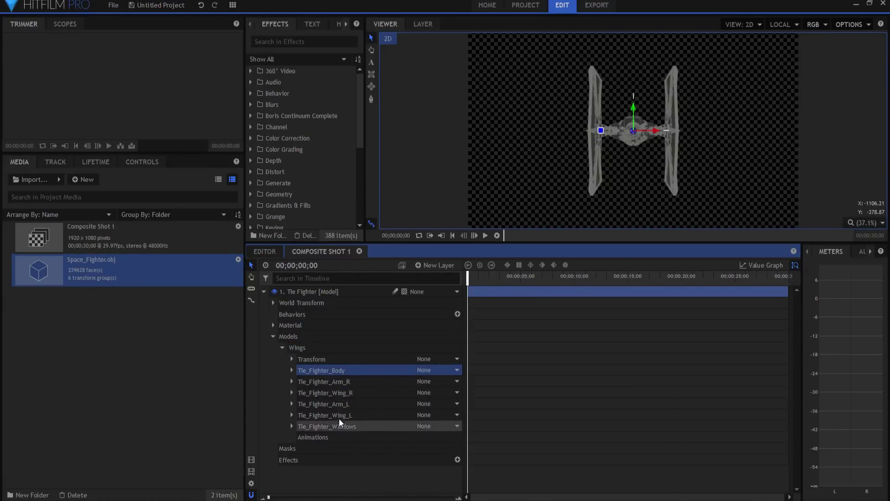
left_click(292, 369)
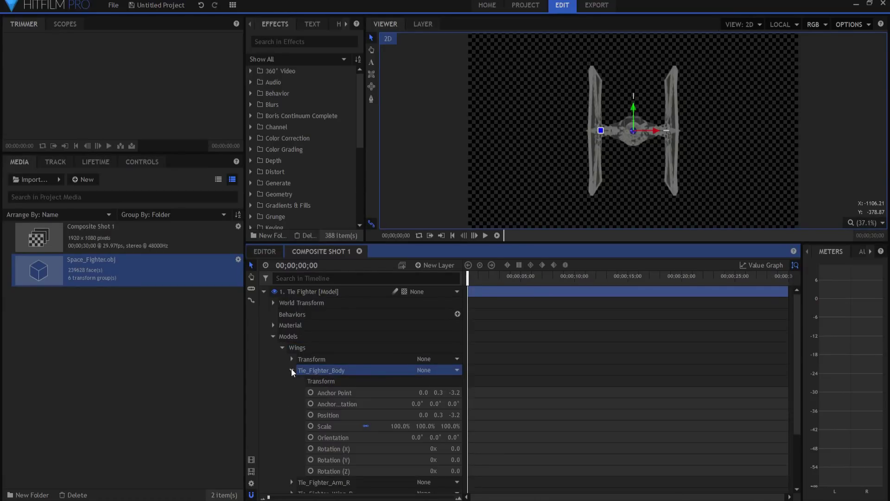
left_click(395, 427)
type("0")
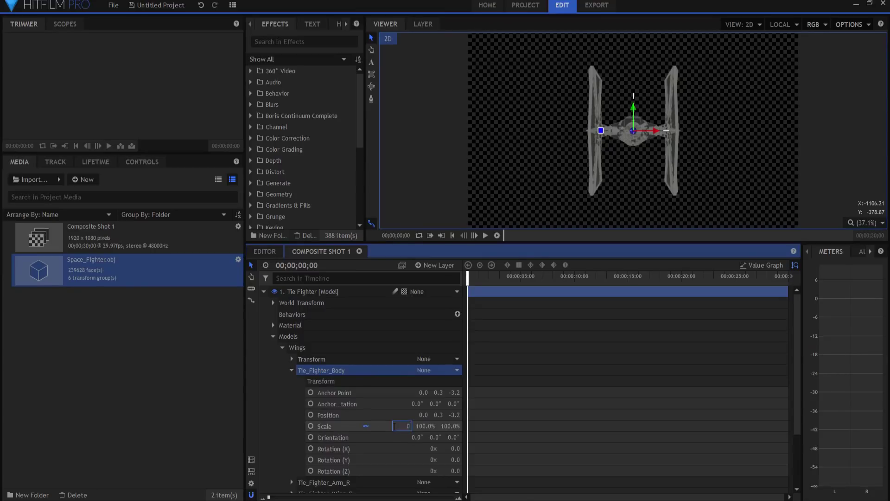
key("Return")
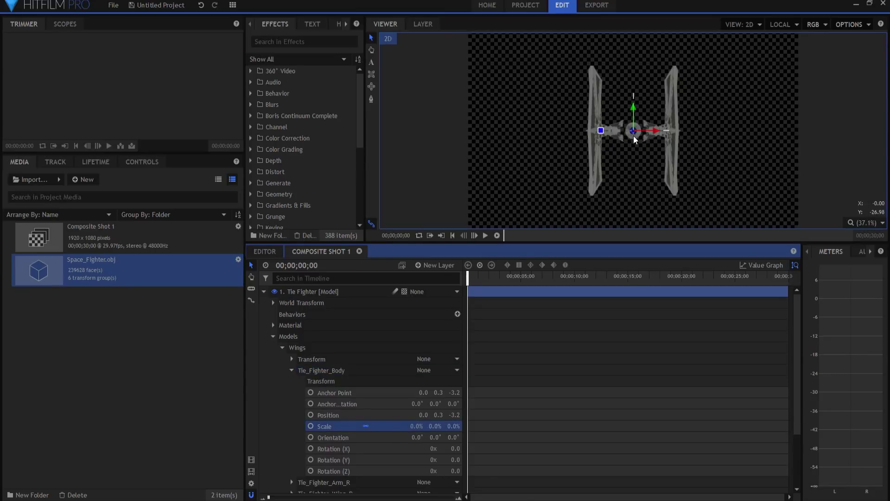
left_click(291, 370)
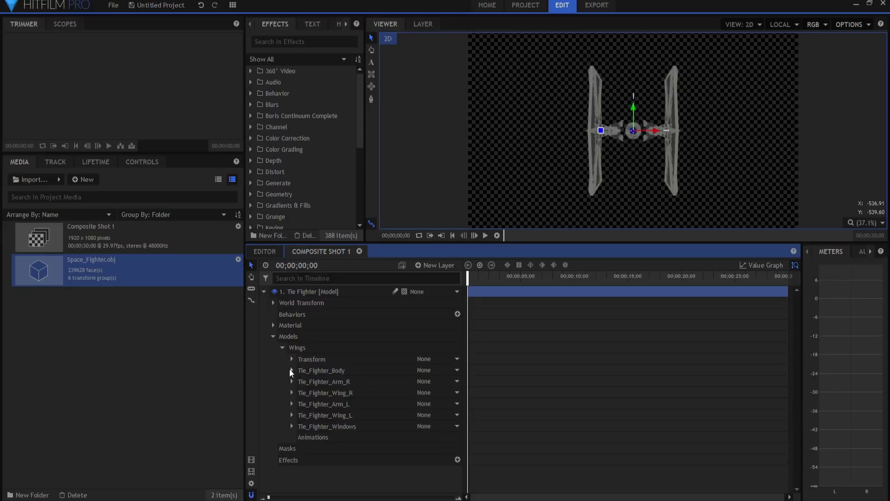
left_click(292, 381)
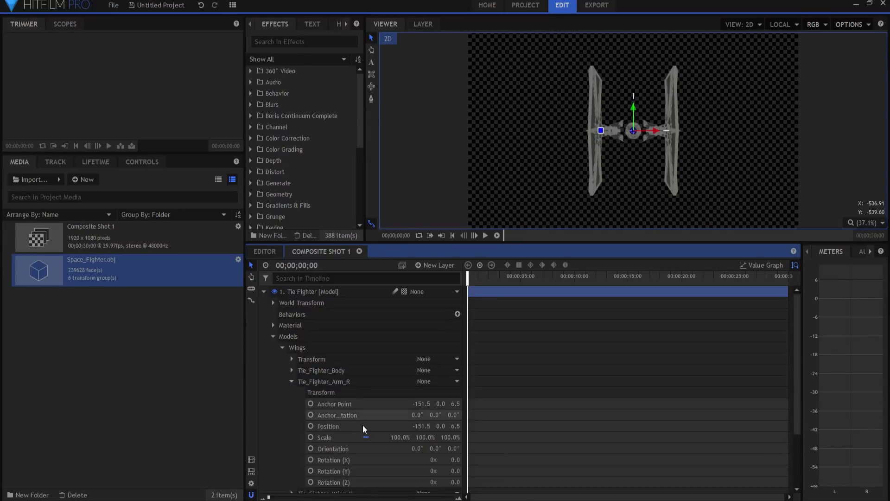
left_click(395, 438)
type("0")
key("Return")
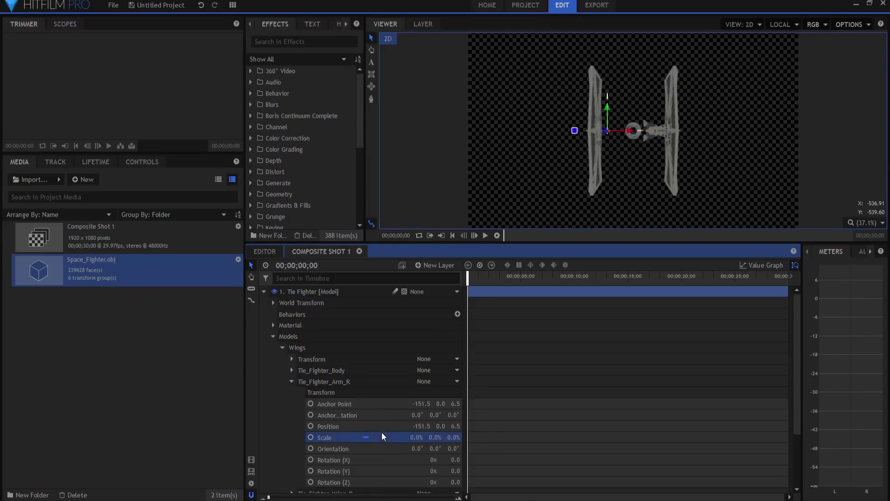
left_click(291, 381)
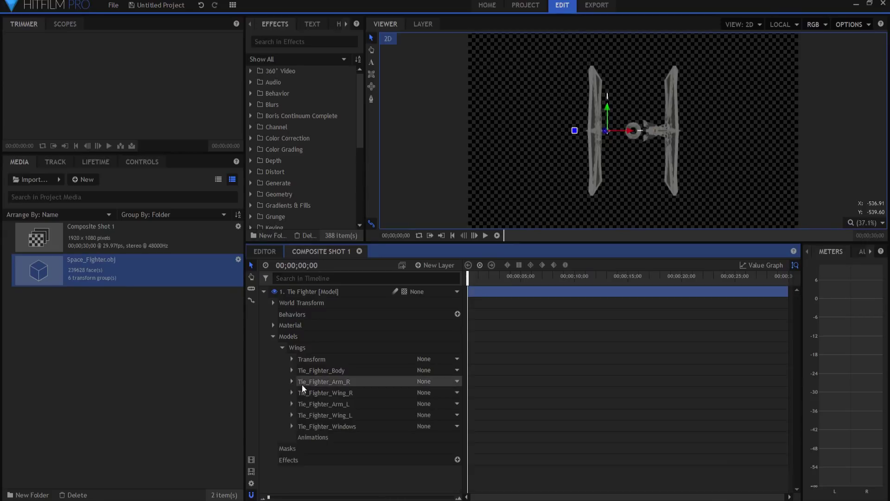
Set the Scale of Tie_Fighter_Arm_L and Tie_Fighter_Windows to 0%, then collapse Wings and deselect the layer.
left_click(292, 404)
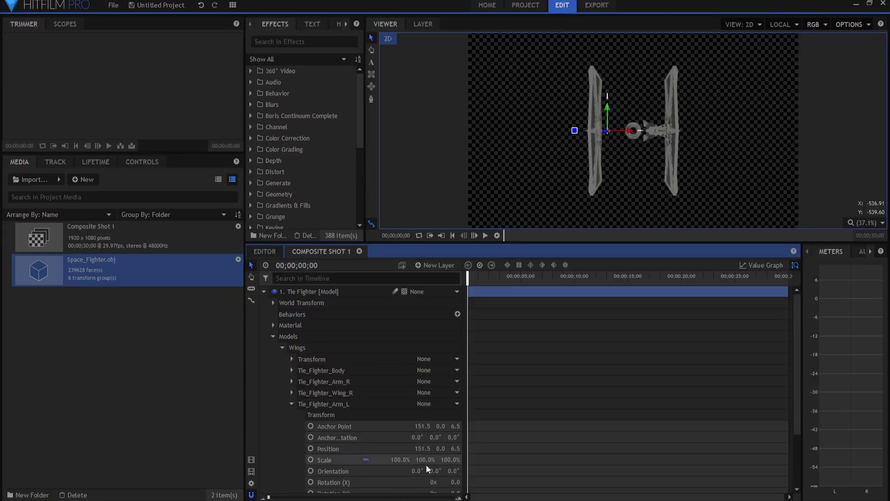
left_click(404, 461)
type("0")
key("Return")
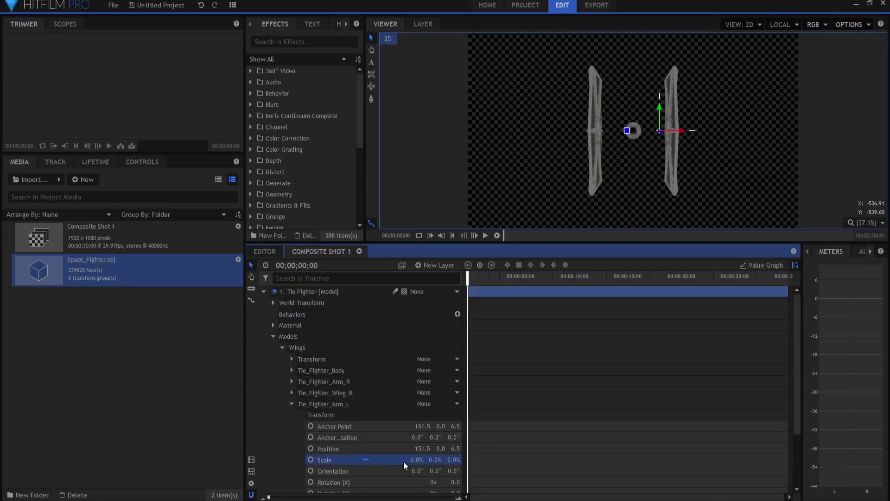
left_click(291, 404)
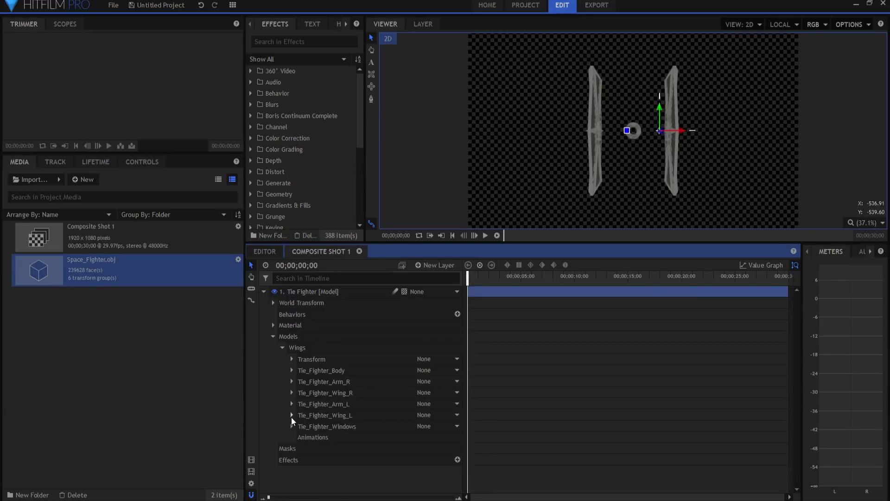
left_click(291, 426)
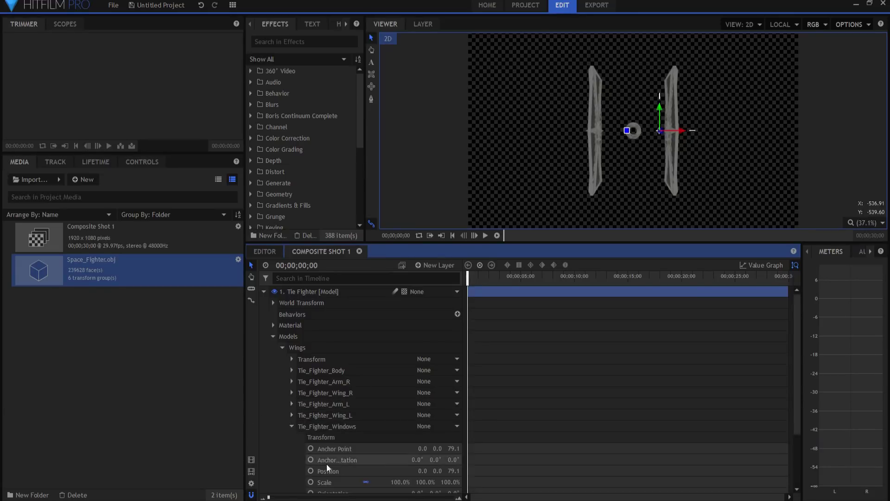
left_click(397, 482)
type("0")
key("Return")
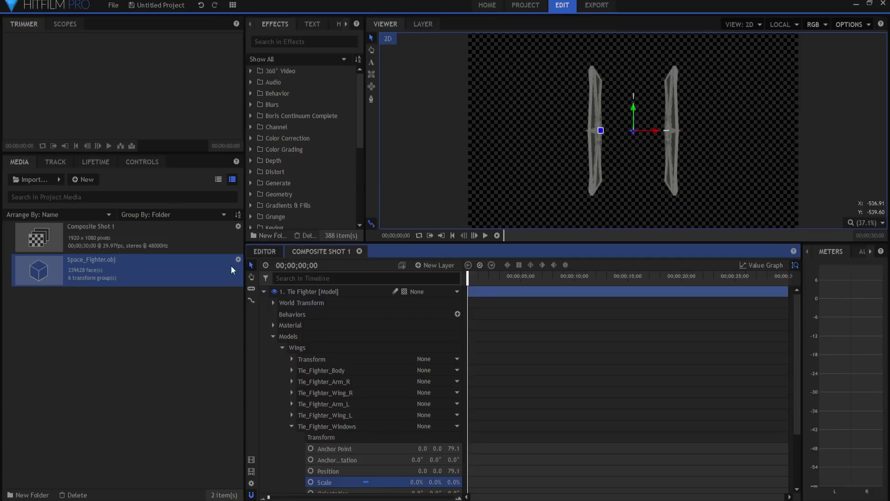
left_click(283, 348)
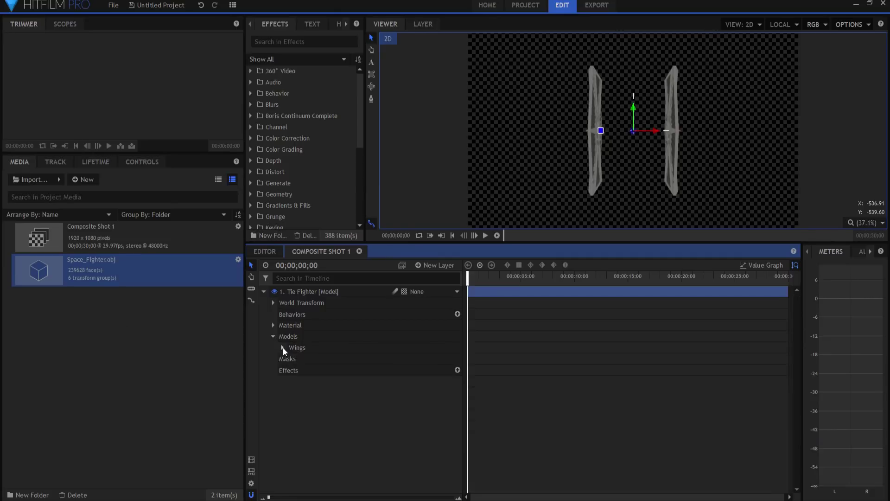
left_click(296, 432)
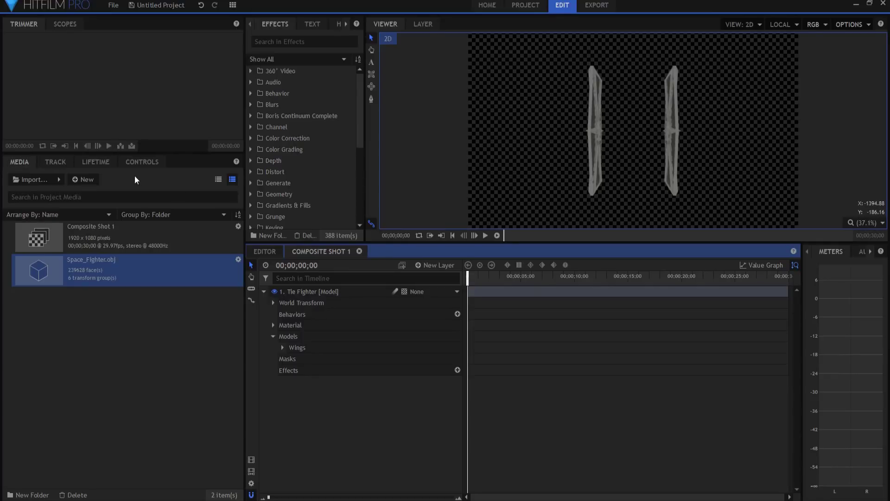
Import Space_Fighter.obj again as a 3D model, ticking Arm_L, Arm_R, Body, Windows, Wing_L and Wing_R.
left_click(59, 179)
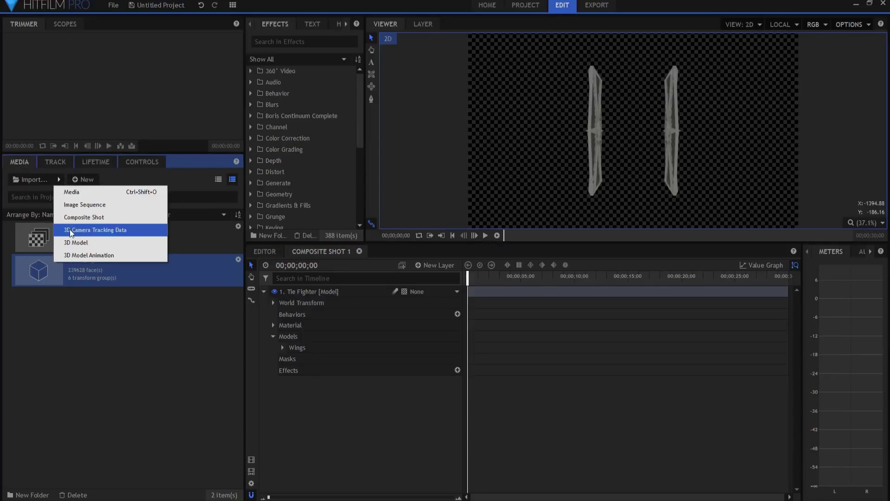
left_click(87, 243)
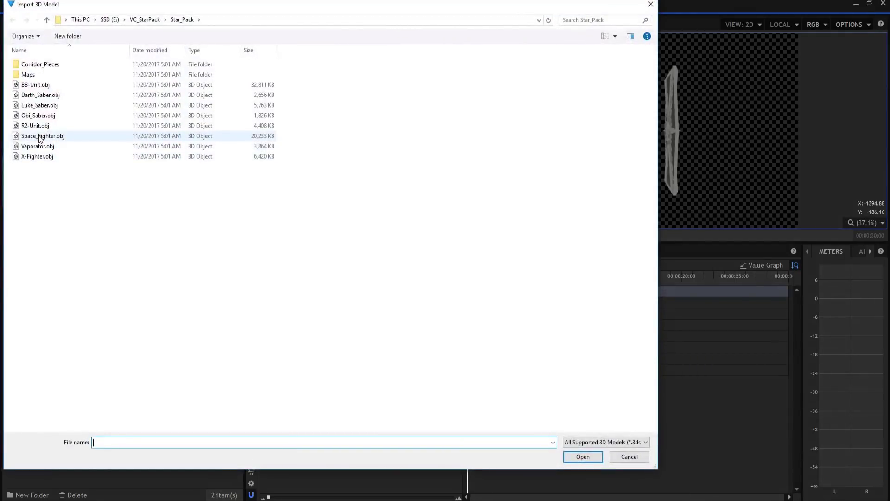
double_click(40, 137)
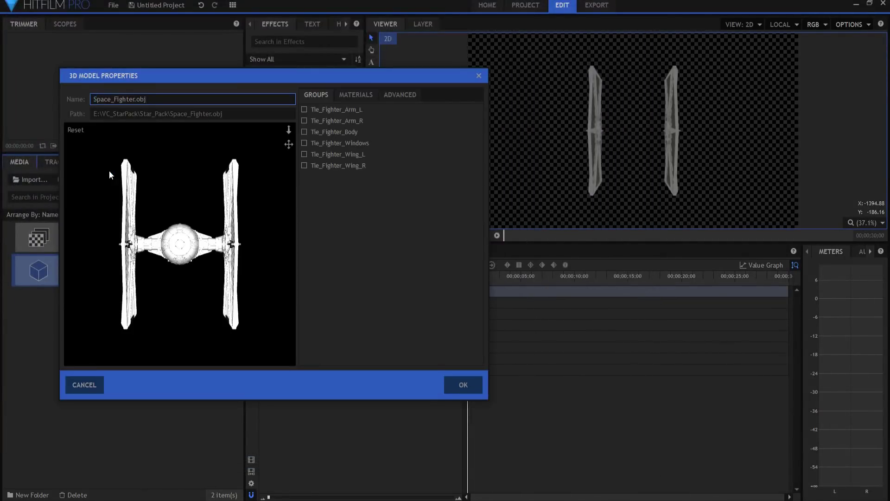
left_click(304, 110)
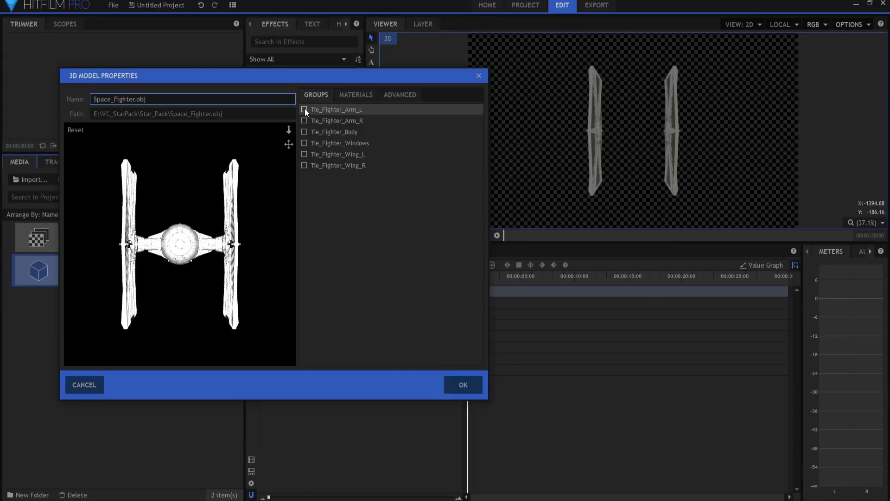
left_click(304, 121)
left_click(304, 132)
left_click(304, 143)
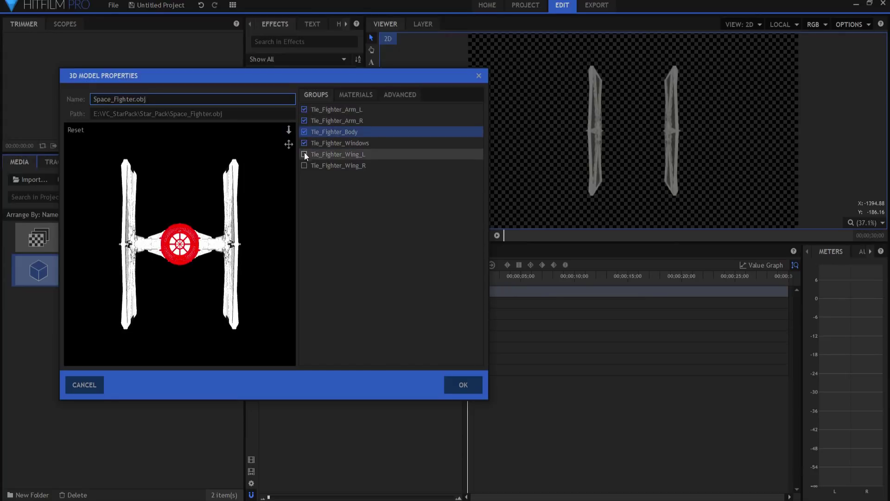
left_click(304, 154)
left_click(304, 165)
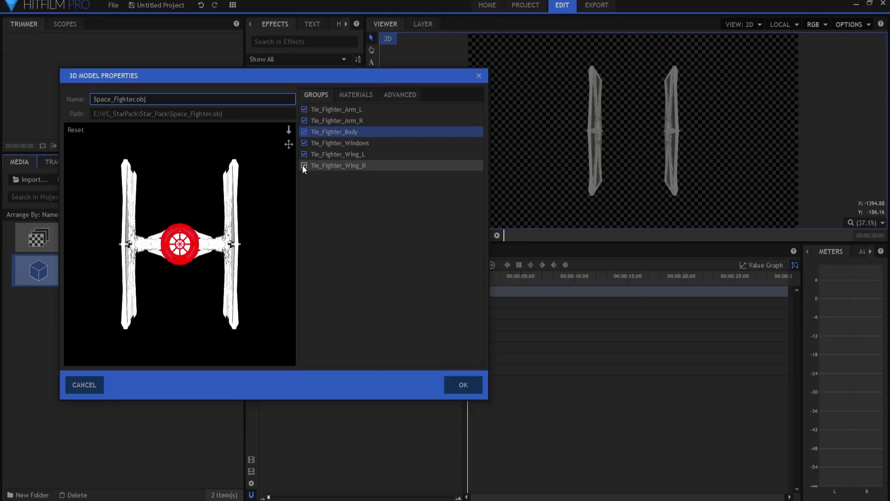
left_click(366, 91)
Load the body diffuse texture as the default material's diffuse map.
left_click(304, 129)
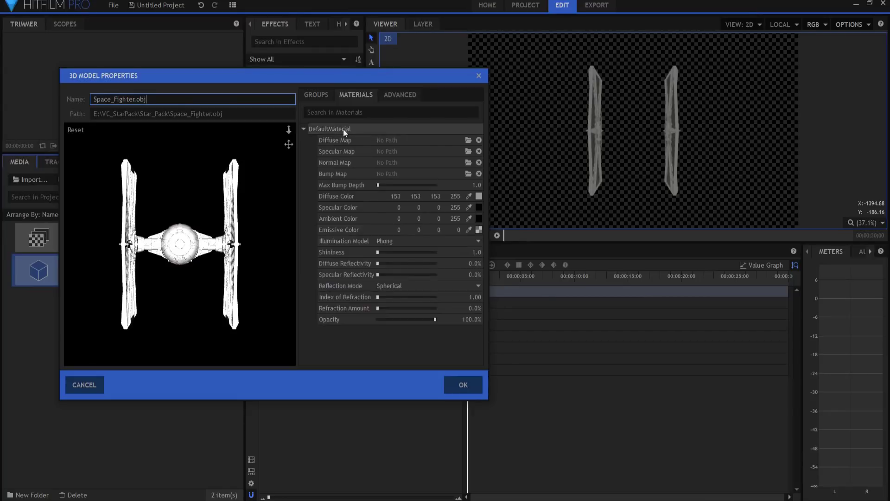
left_click(469, 140)
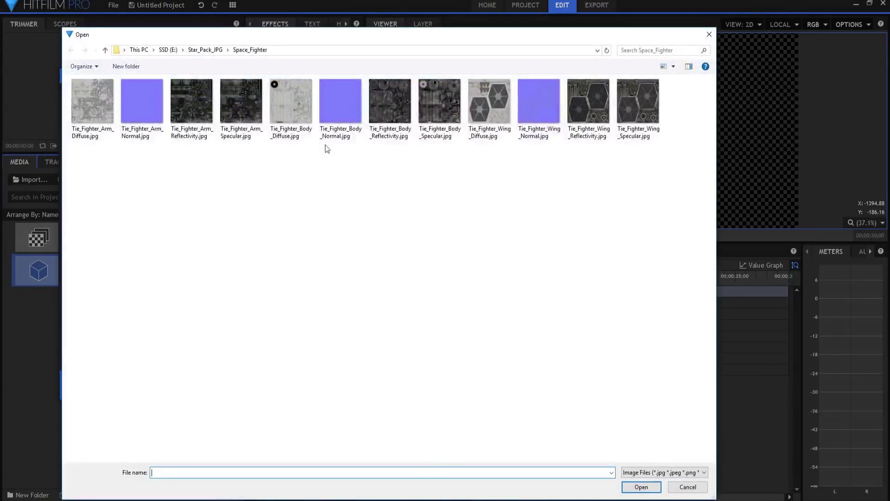
double_click(293, 100)
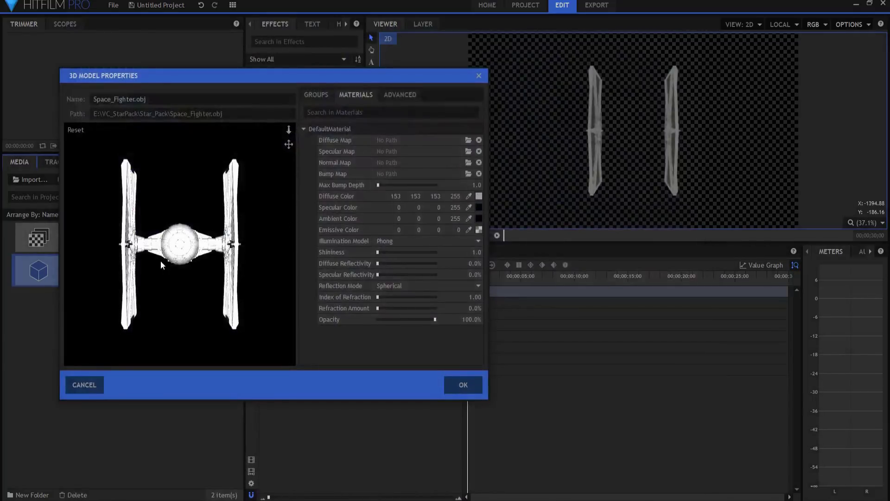
scroll(168, 260, "up", 5)
left_click_drag(168, 260, 166, 280)
scroll(193, 279, "down", 3)
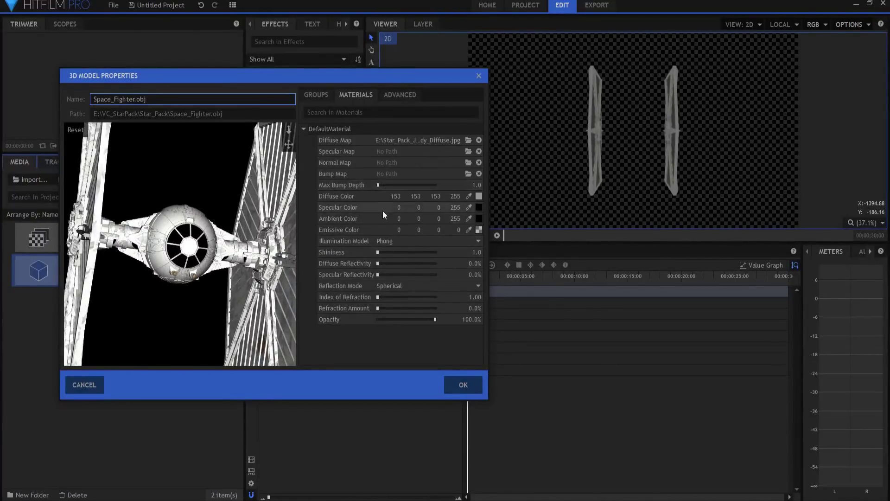
Add Tie_Fighter_Body_Specular.jpg and the body normal map, set Cook-Torrance illumination, and confirm.
left_click(468, 151)
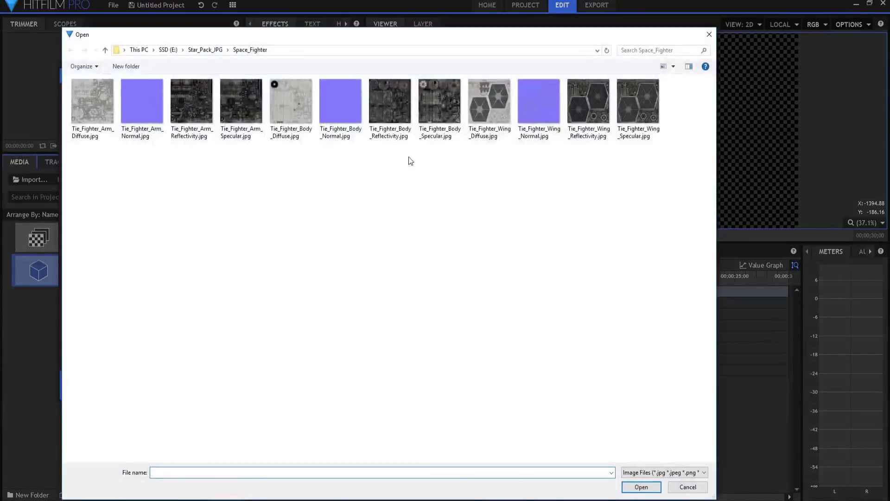
double_click(435, 113)
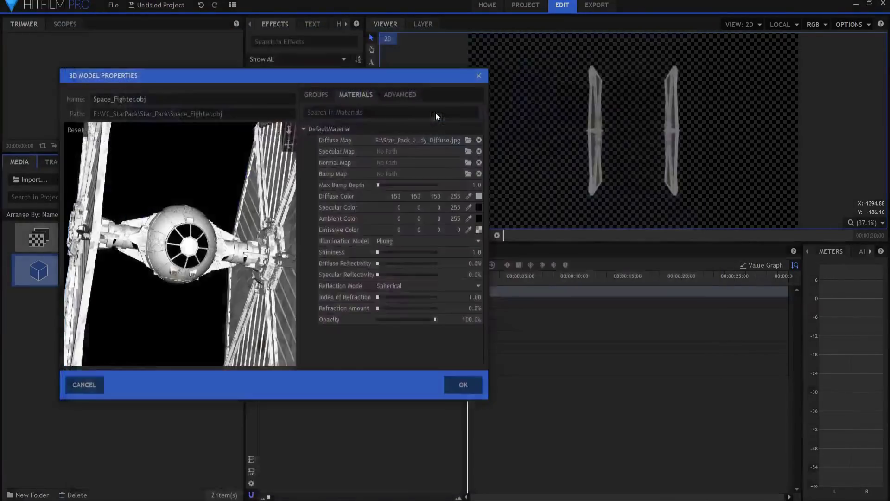
left_click(468, 162)
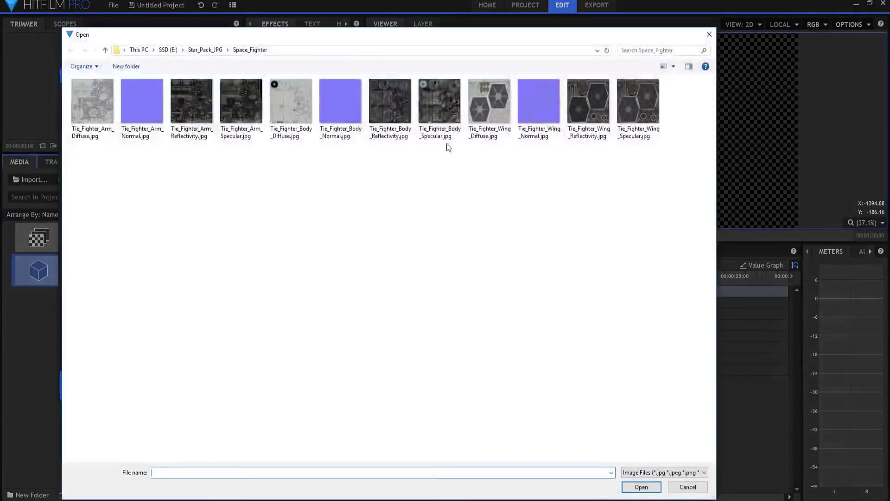
double_click(346, 105)
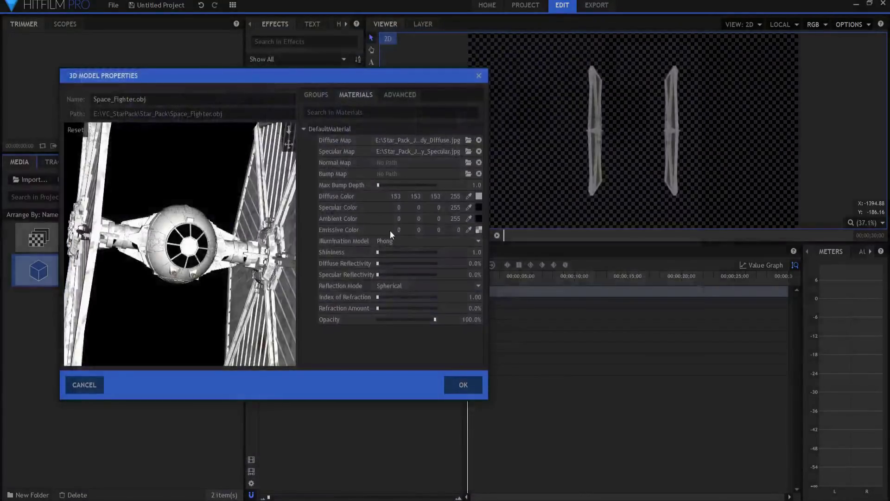
left_click(391, 240)
left_click(393, 258)
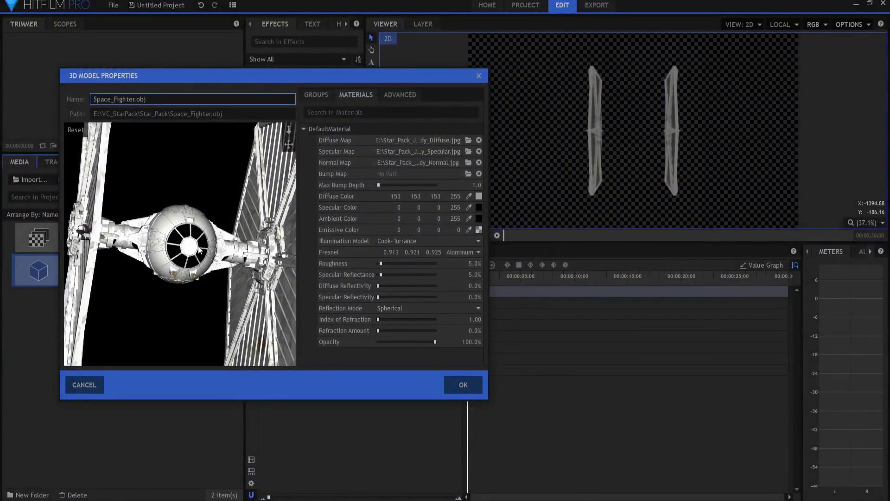
left_click(463, 384)
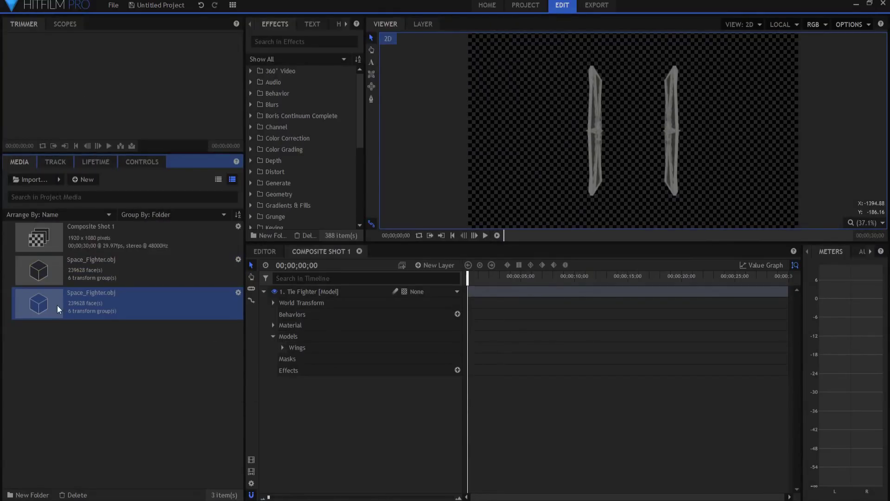
Add the textured model to the Tie Fighter layer's models and name it Body.
left_click_drag(56, 302, 306, 349)
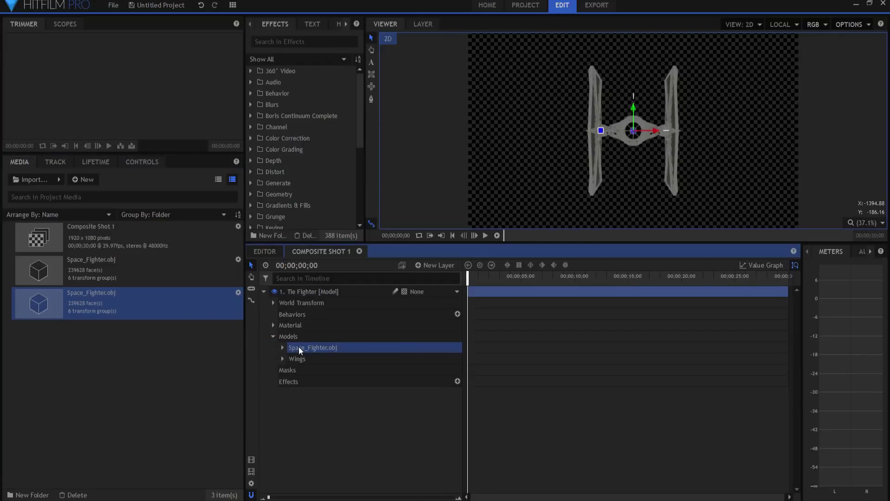
double_click(299, 347)
type("B")
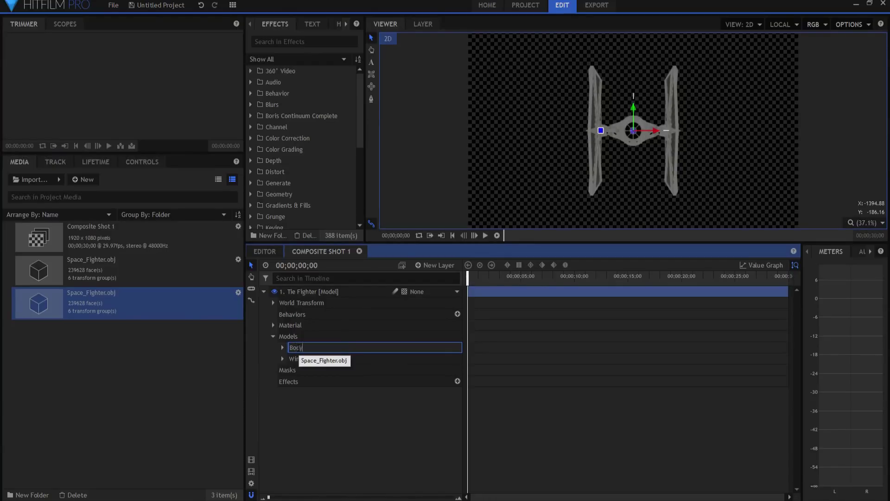
type("ody")
key("Return")
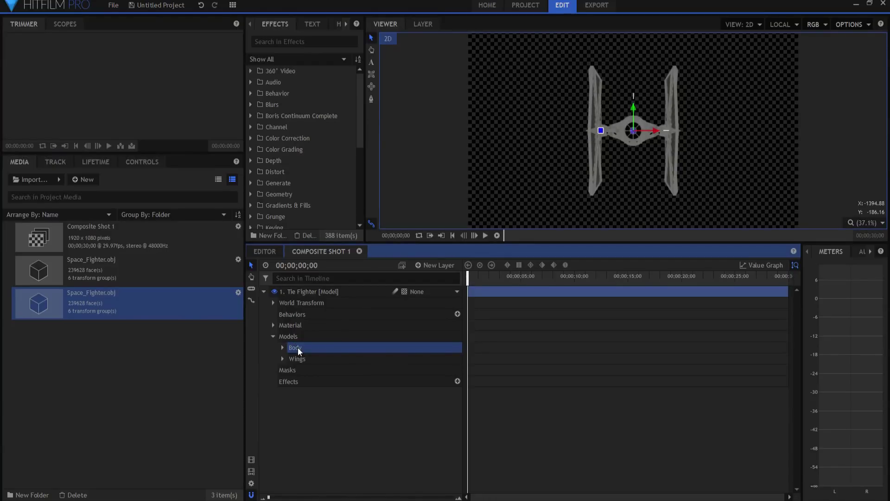
Rename the two Space_Fighter.obj media items to Wings and Body.
double_click(92, 269)
type("Wings")
key("Return")
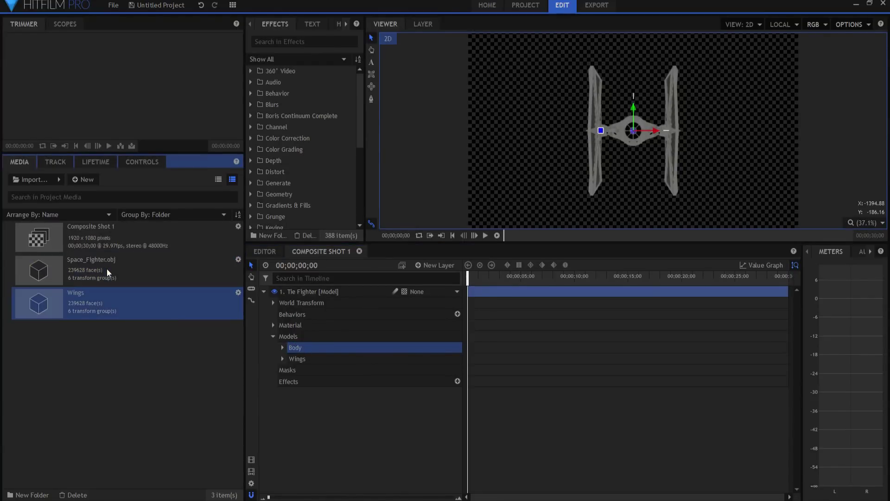
left_click(91, 266)
left_click(90, 265)
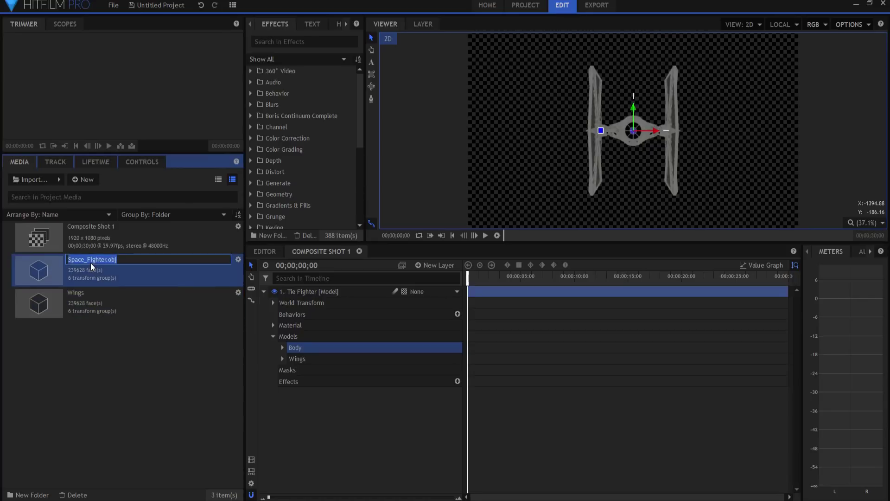
type("Body")
key("Return")
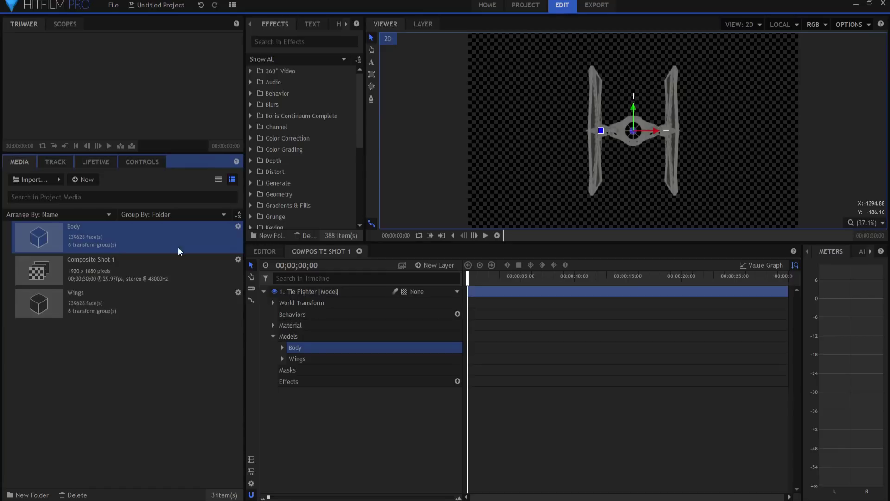
Set the Body model's Tie_Fighter_Arm_R and Tie_Fighter_Wing_R Scale to 0%.
left_click(282, 347)
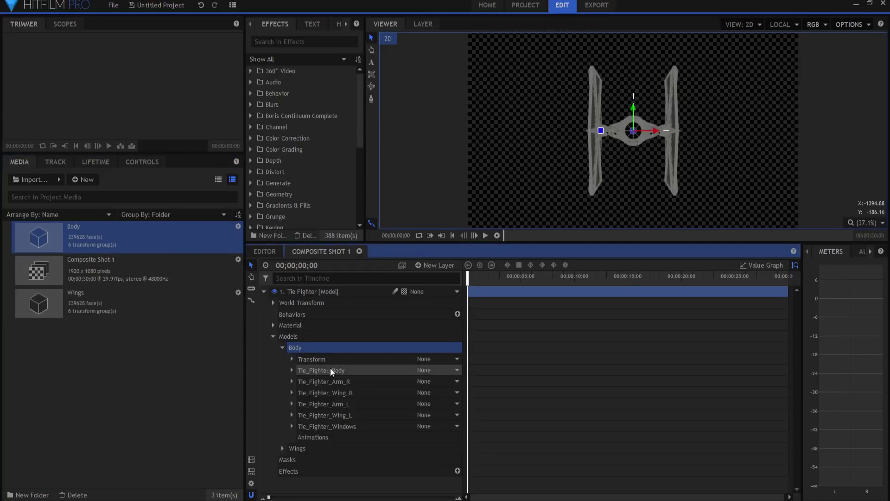
left_click(292, 381)
left_click(397, 438)
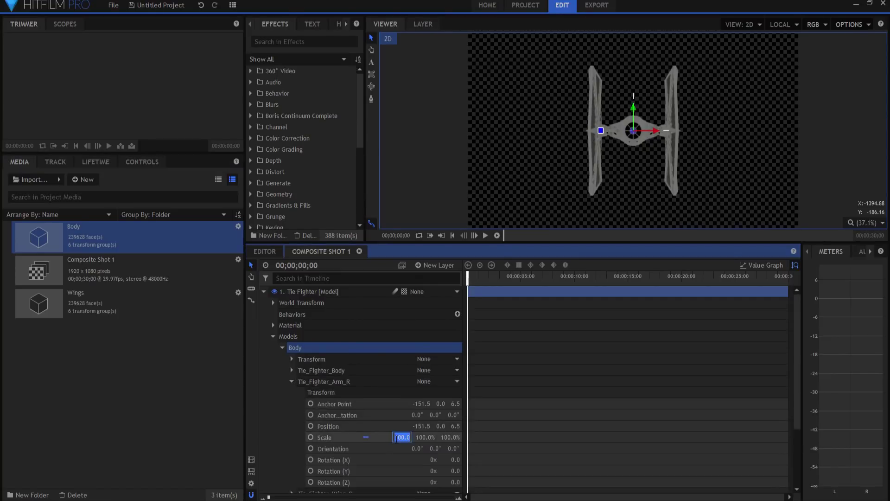
type("0")
key("Return")
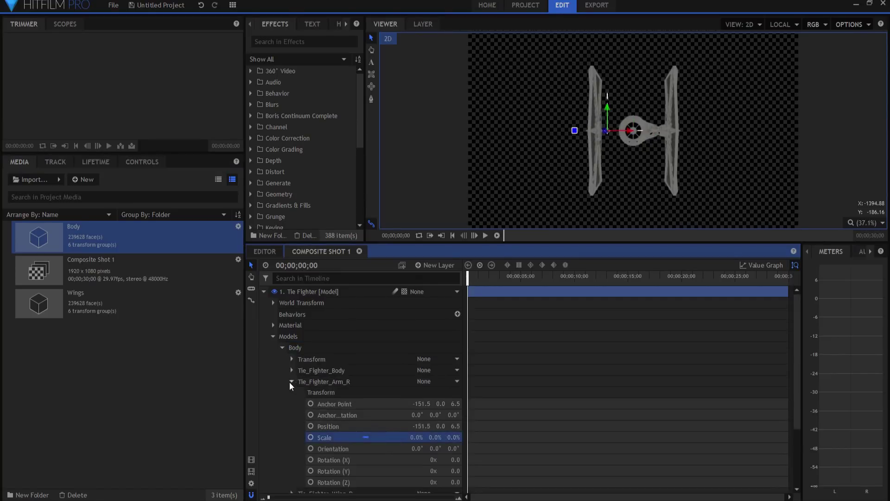
left_click(291, 382)
left_click(291, 392)
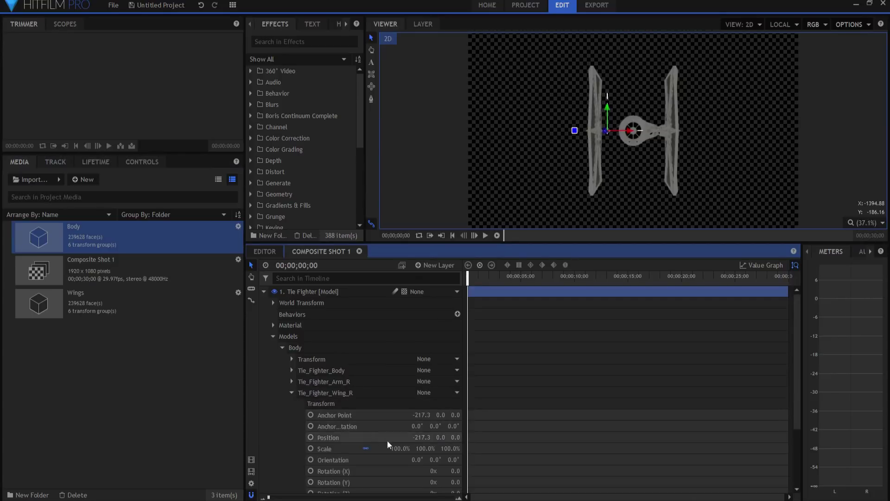
left_click(400, 448)
type("0")
key("Return")
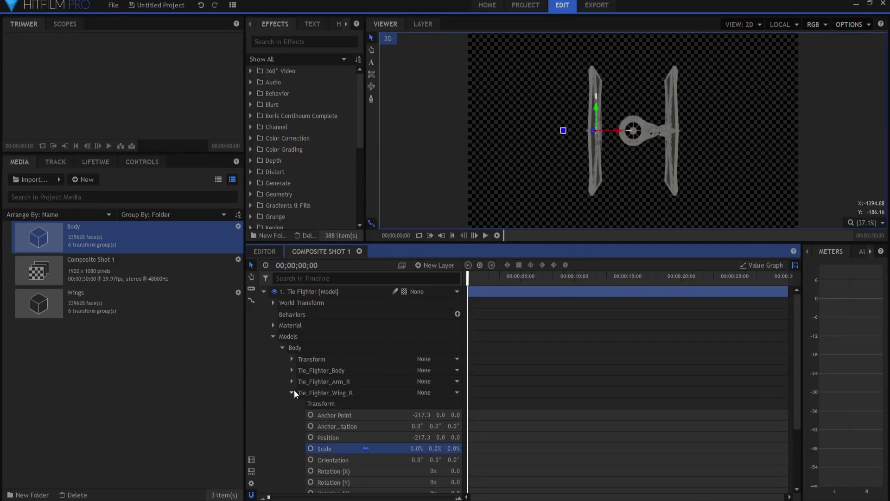
left_click(292, 392)
Set Tie_Fighter_Arm_L and Tie_Fighter_Wing_L Scale to 0%, then collapse the Body model.
left_click(291, 404)
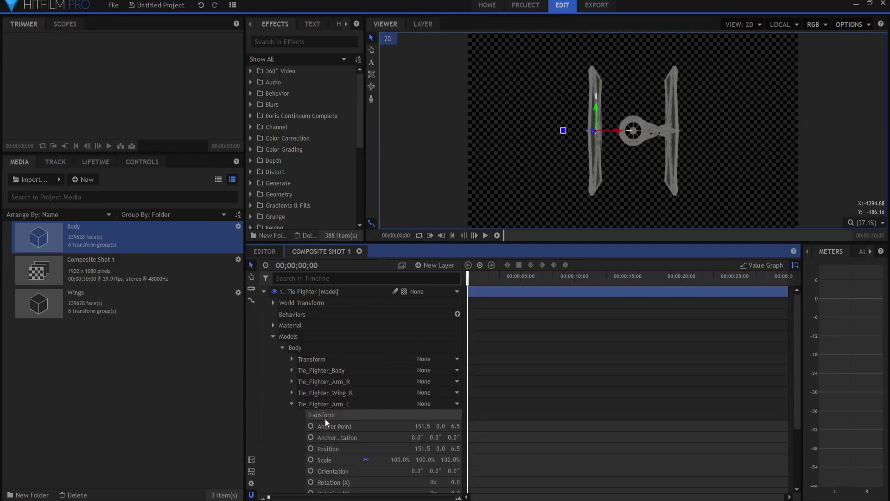
left_click(399, 460)
type("0")
key("Return")
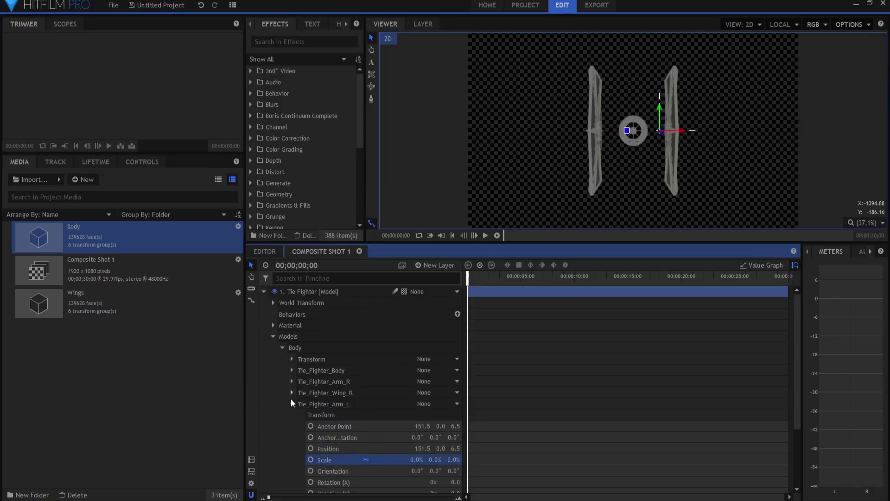
left_click(292, 403)
left_click(291, 414)
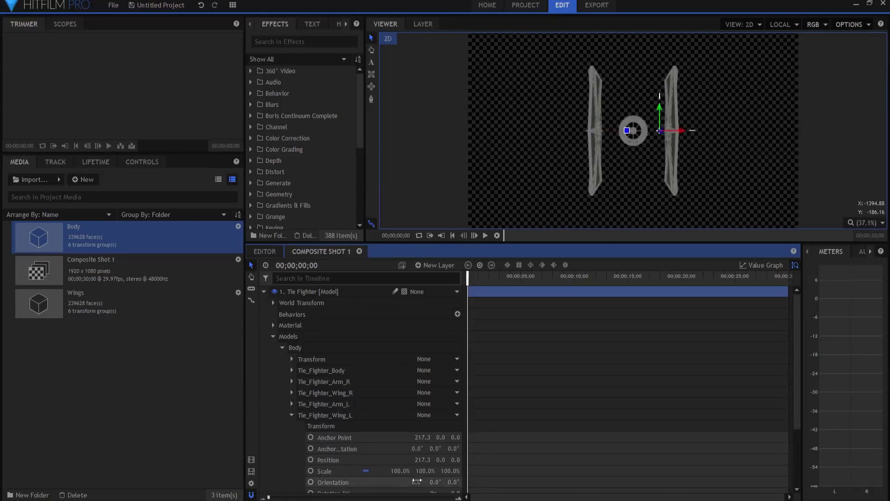
left_click(400, 471)
type("0")
key("Return")
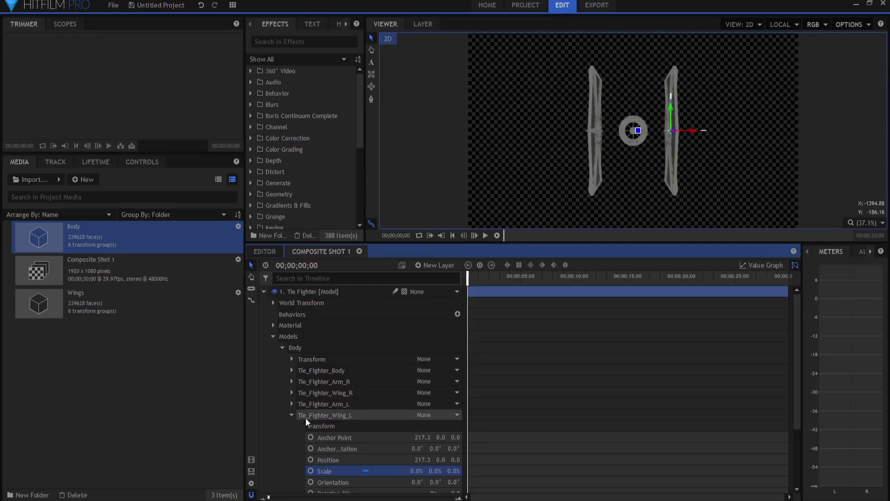
left_click(291, 414)
scroll(634, 141, "up", 2)
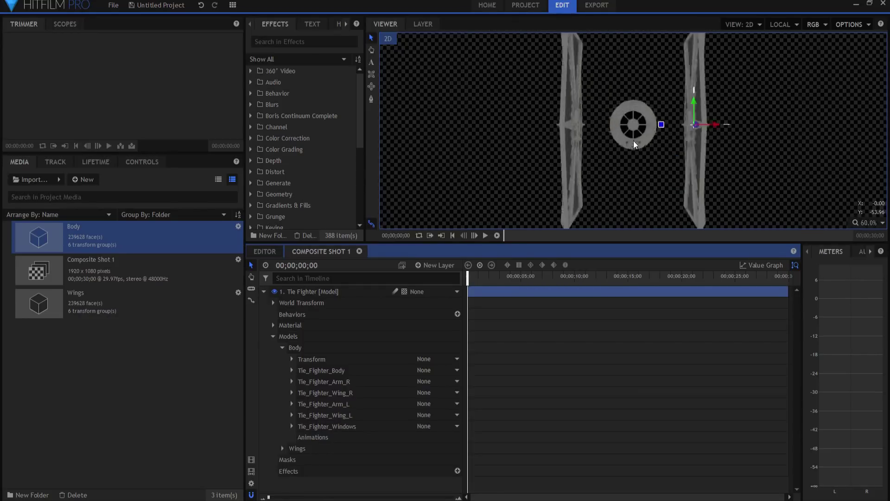
scroll(644, 126, "down", 2)
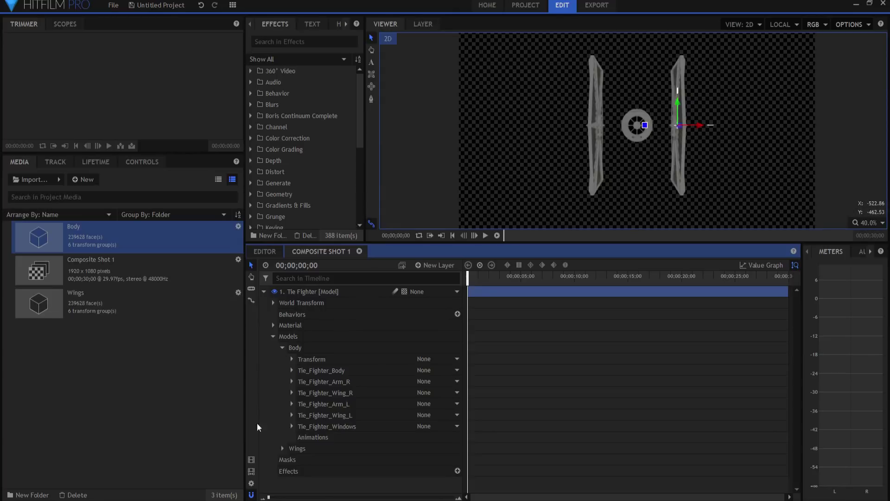
left_click(281, 349)
Start a new 3D Model import of Space_Fighter.obj.
left_click(414, 388)
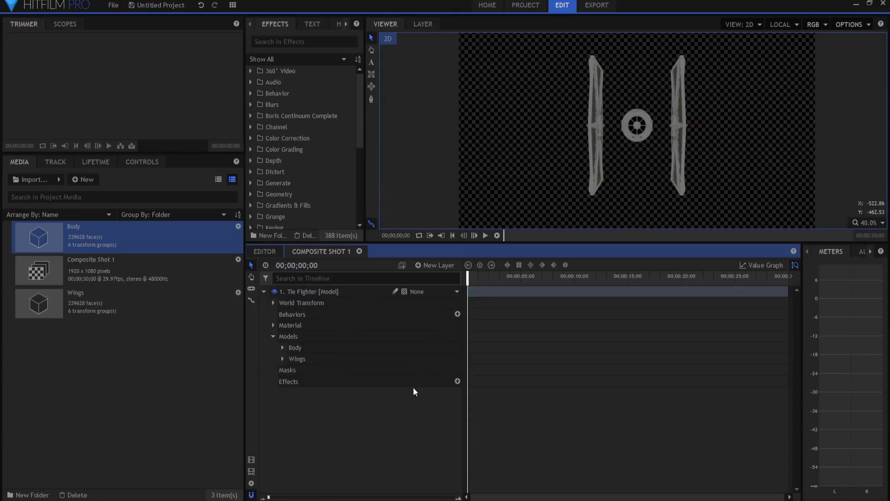
left_click(76, 180)
left_click(74, 240)
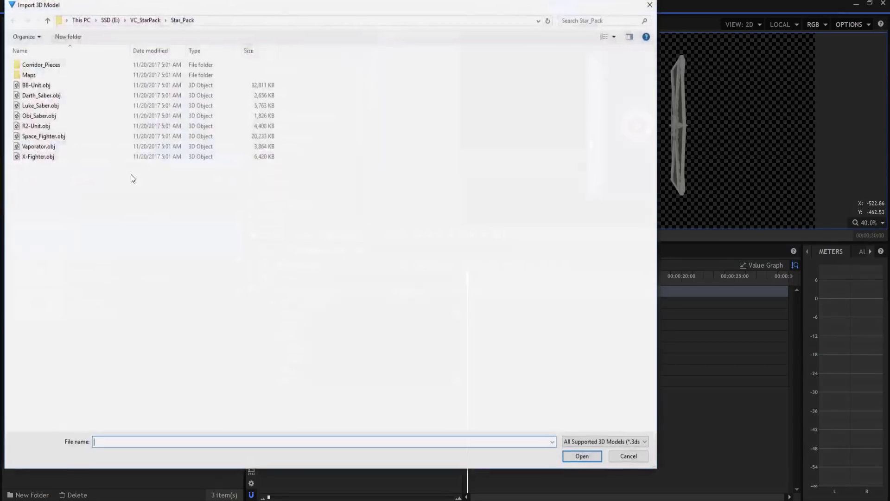
double_click(69, 136)
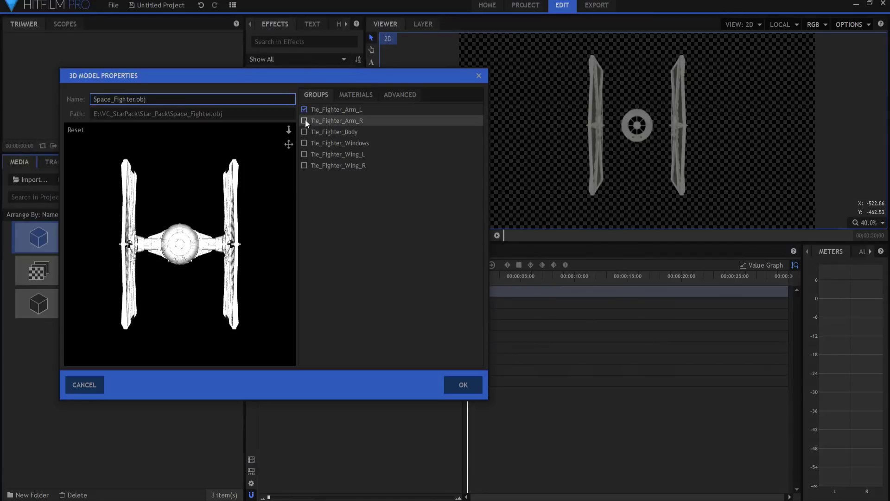
Enable the Arm_R, Body, Windows, Wing_L and Wing_R groups and expand DefaultMaterial.
left_click(304, 120)
left_click(304, 132)
left_click(305, 143)
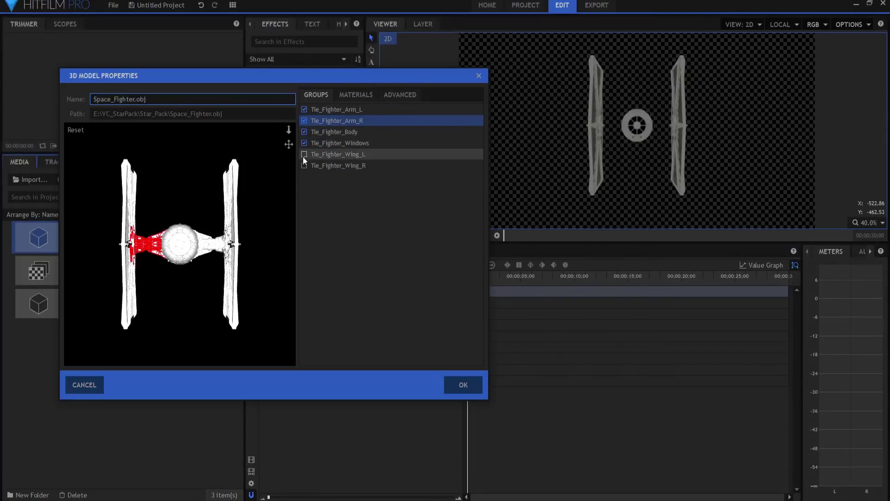
left_click(304, 154)
left_click(304, 166)
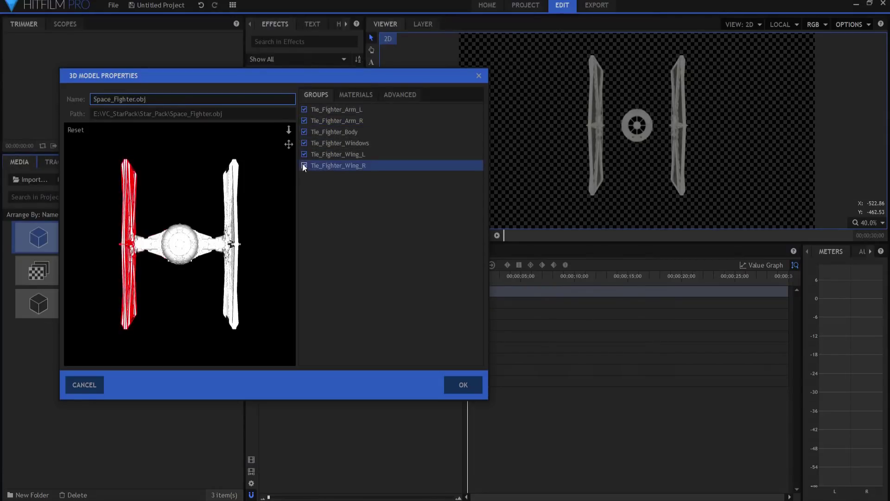
left_click(347, 95)
left_click(303, 129)
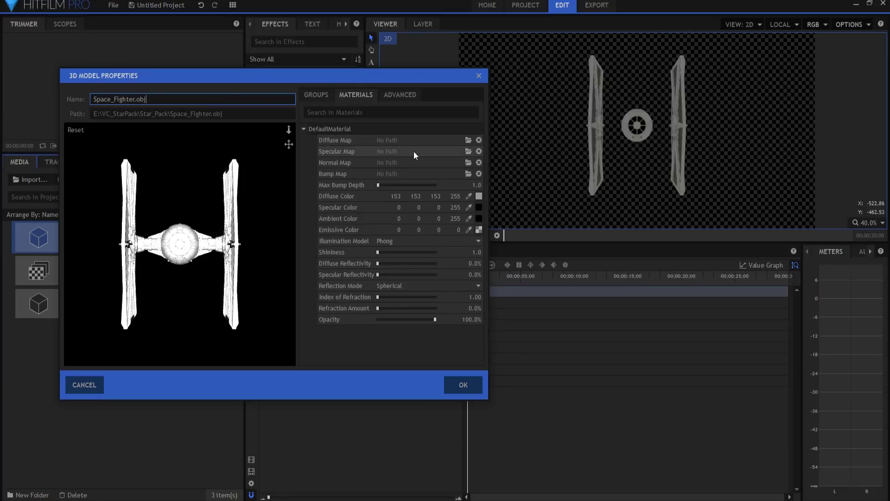
Apply Tie_Fighter_Arm_Diffuse.jpg as the diffuse map and angle the preview onto the wing strut.
left_click(468, 140)
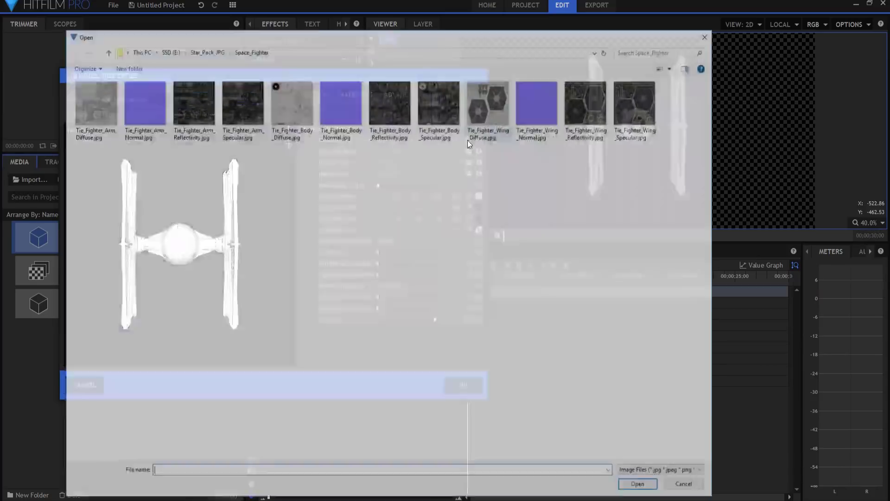
double_click(86, 106)
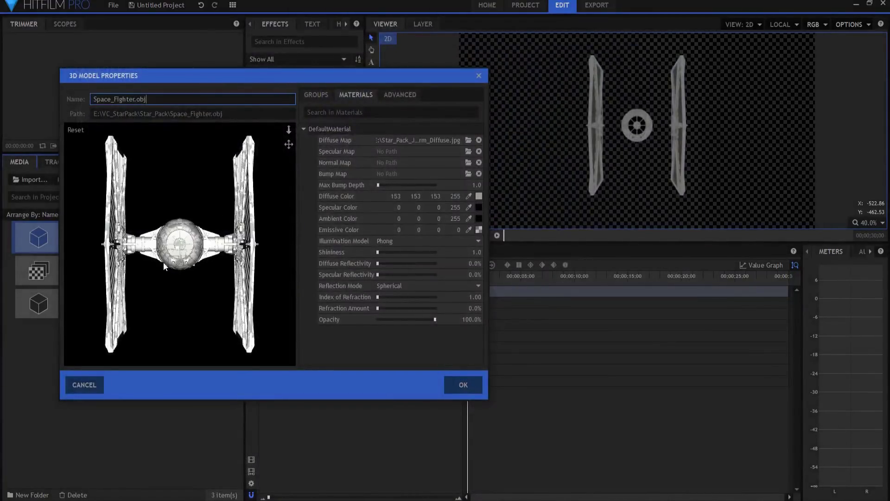
left_click_drag(163, 262, 111, 297)
scroll(152, 260, "up", 3)
scroll(111, 297, "up", 3)
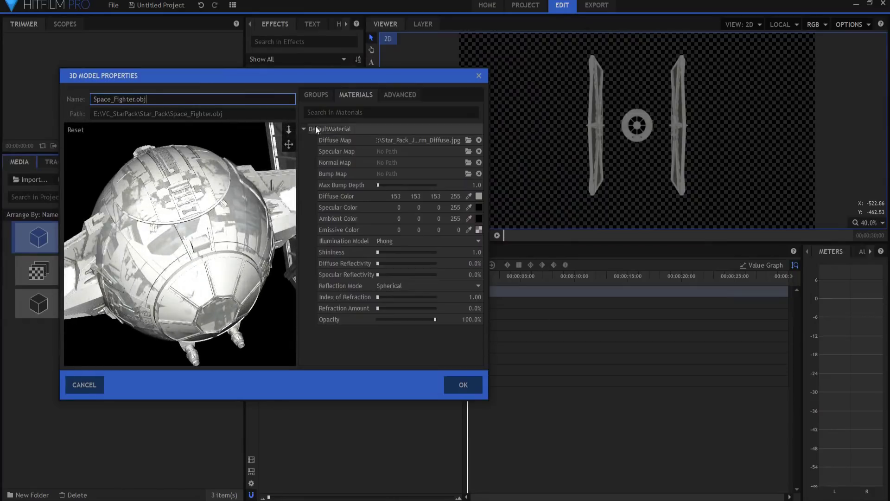
left_click_drag(288, 144, 279, 218)
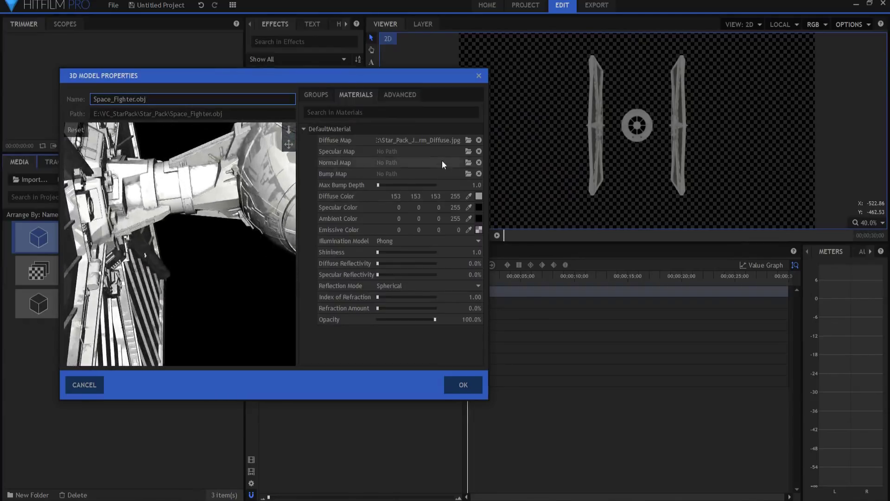
Add the arm specular and normal maps, set Cook-Torrance illumination, and confirm.
left_click(467, 151)
double_click(249, 104)
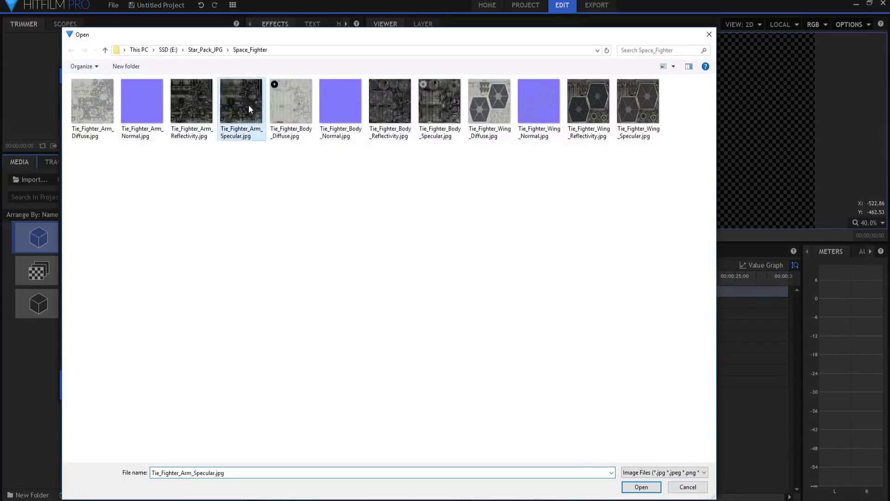
left_click(468, 162)
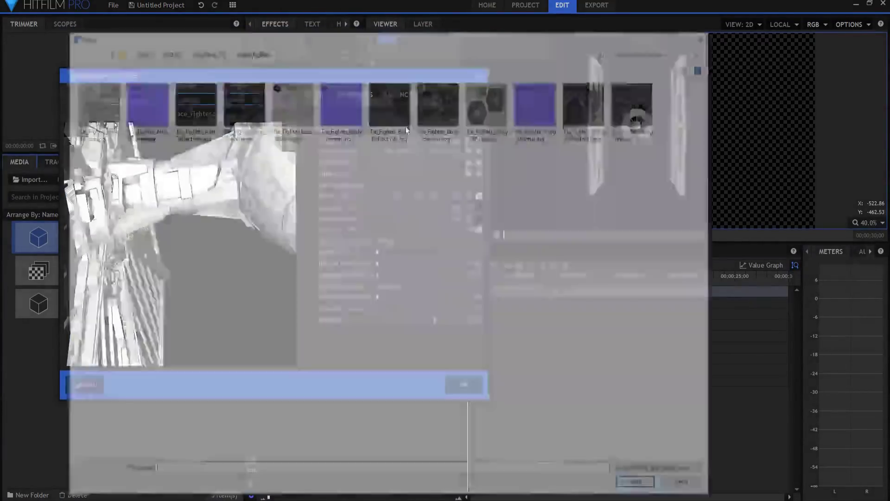
key("Escape")
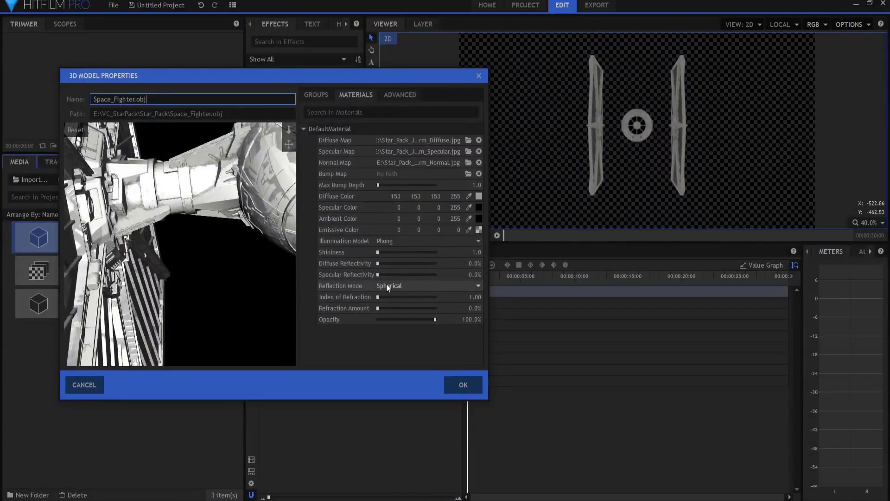
left_click(399, 245)
left_click(391, 258)
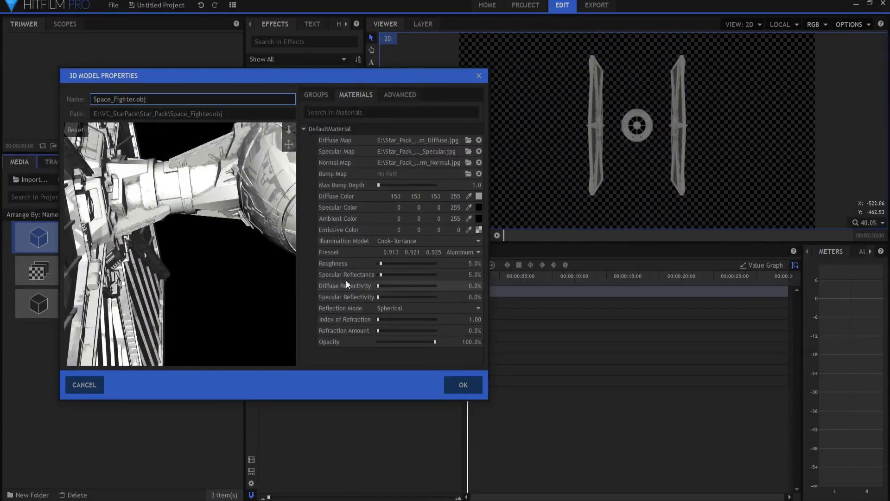
left_click(464, 385)
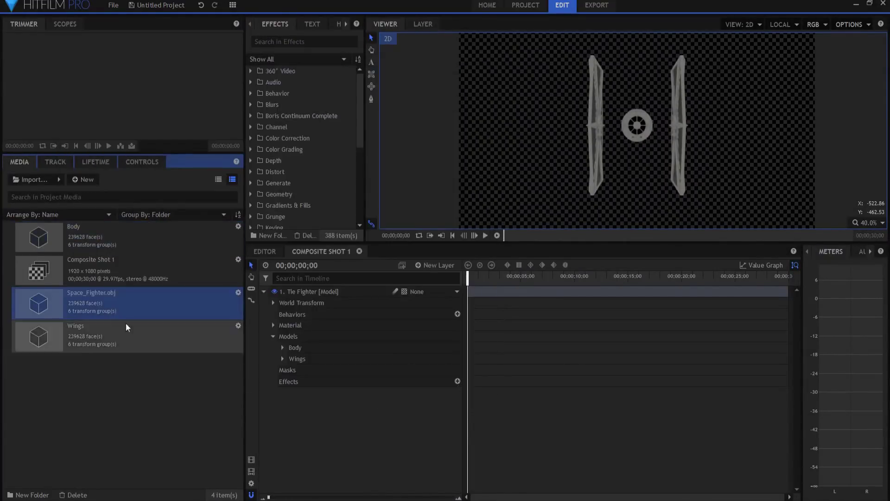
Rename the media item to Arms and add it under the Tie Fighter's models.
left_click(89, 302)
type("A")
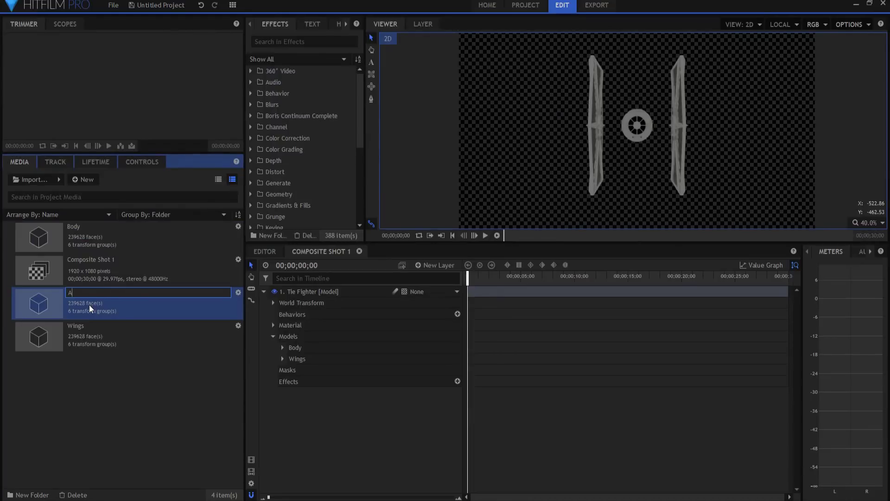
type("rms")
key("Return")
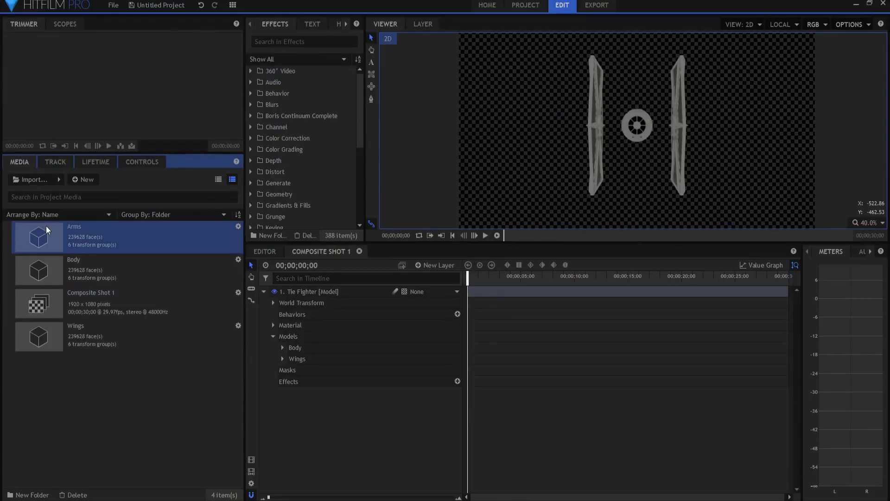
left_click_drag(47, 228, 302, 351)
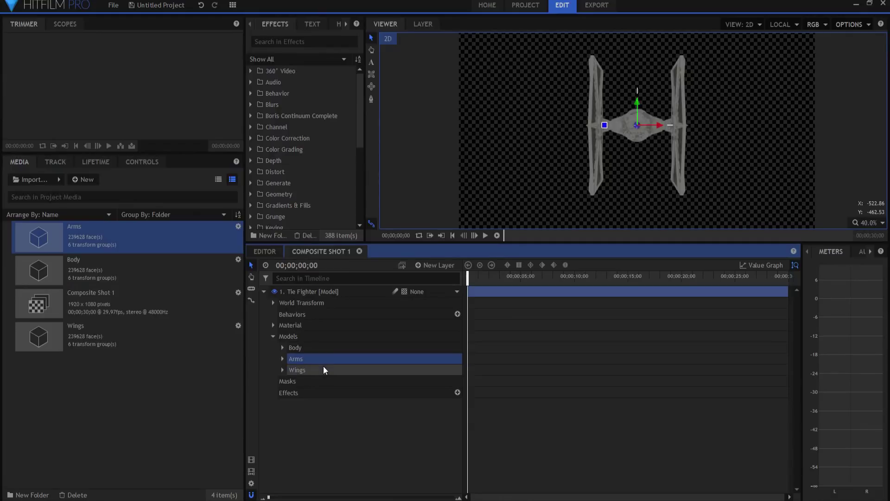
Set the Arms model's Tie_Fighter_Wing_R scale to 0%.
left_click(282, 360)
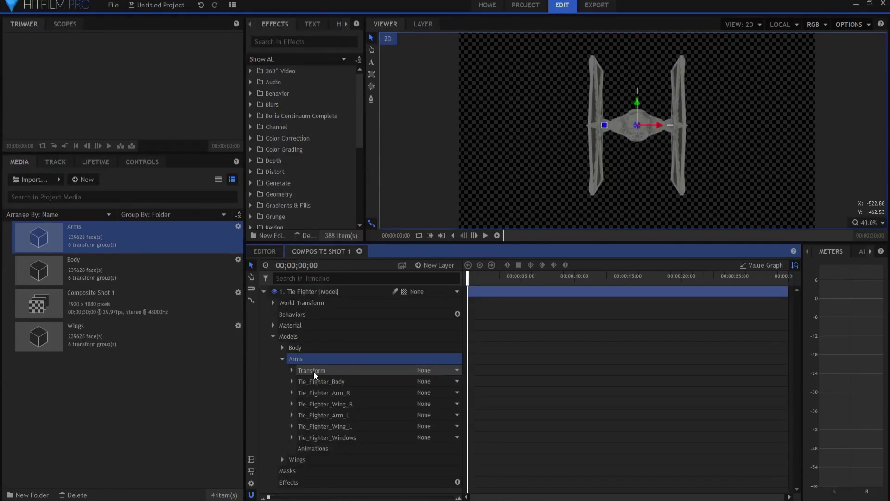
left_click(292, 381)
left_click(401, 437)
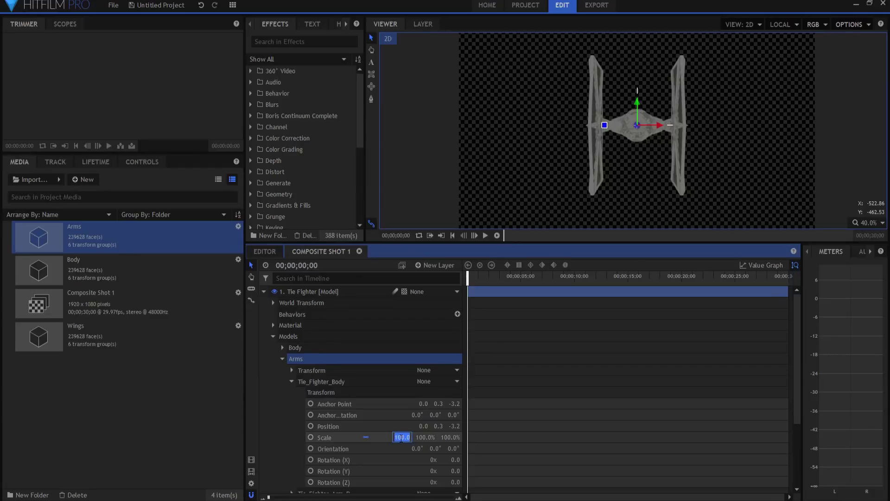
left_click(291, 381)
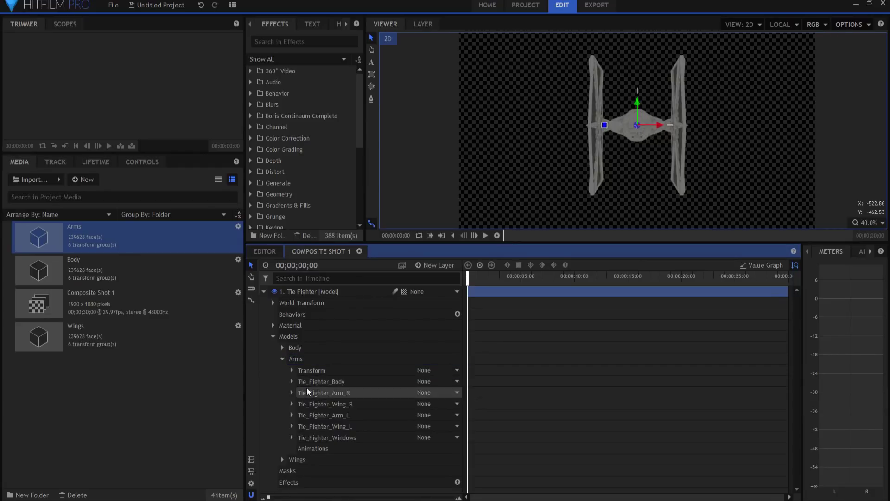
left_click(292, 404)
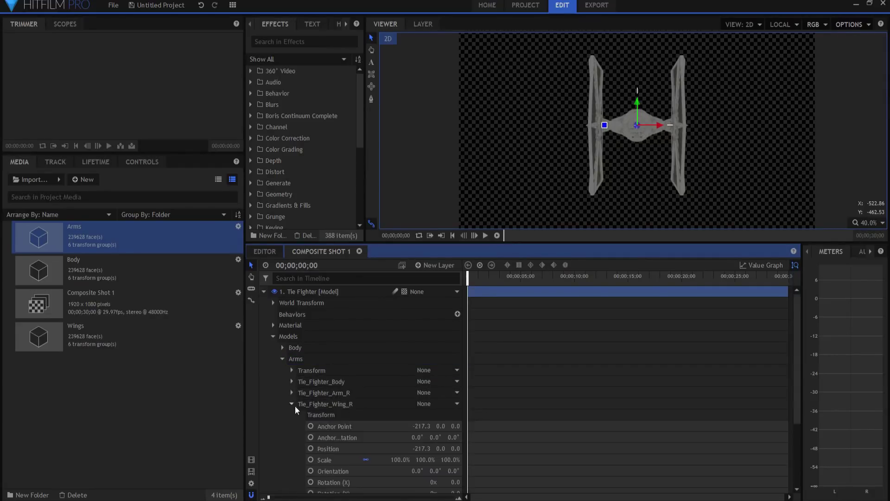
left_click(400, 460)
type("0")
key("Return")
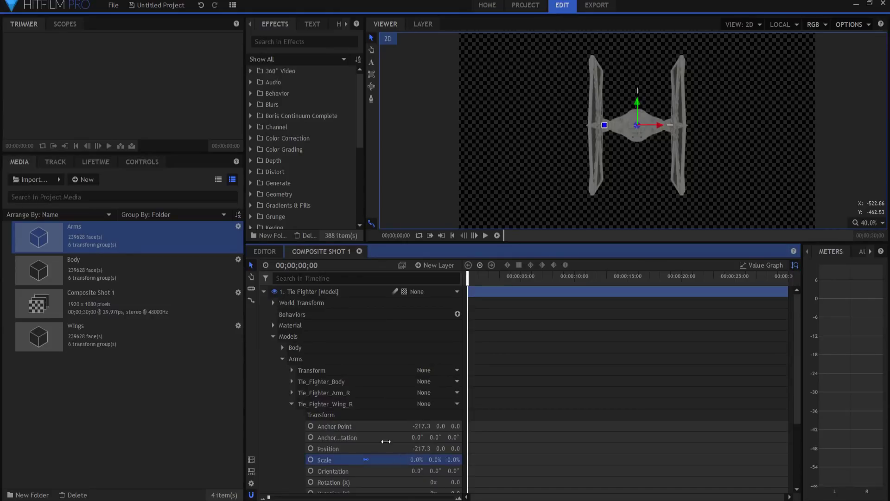
left_click(292, 403)
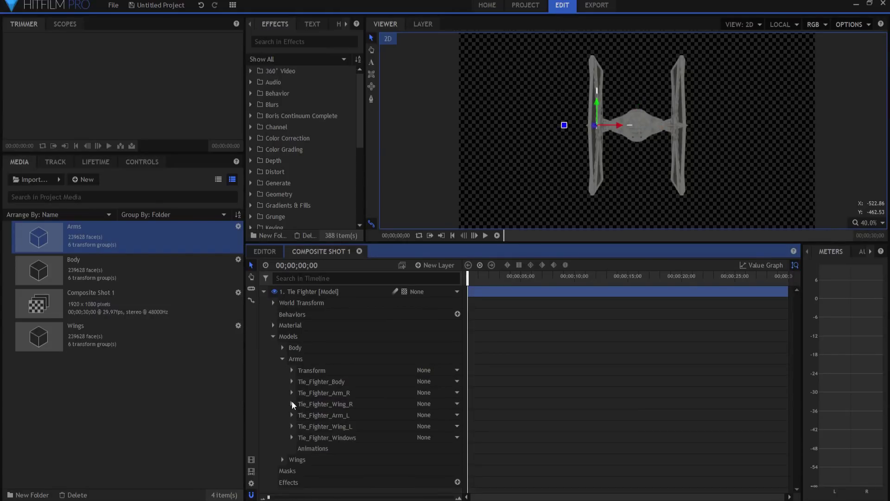
Set Tie_Fighter_Wing_L scale to 0%.
left_click(318, 426)
left_click(292, 426)
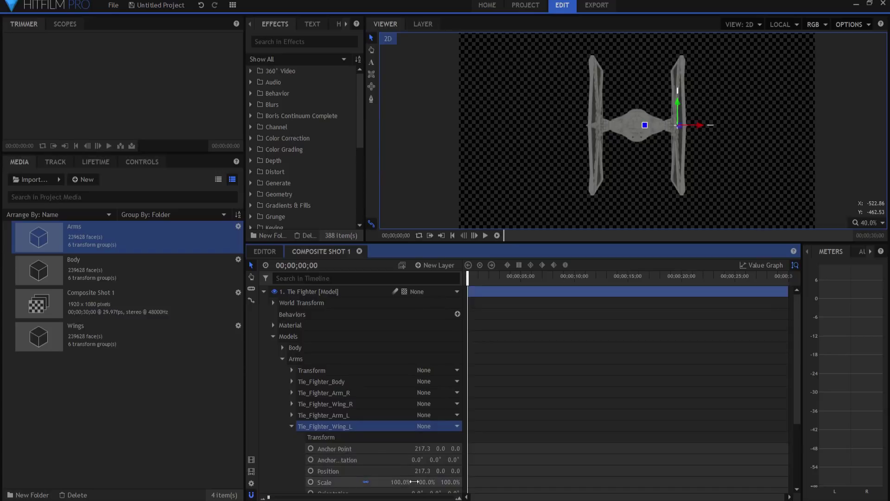
left_click(400, 483)
type("0")
key("Return")
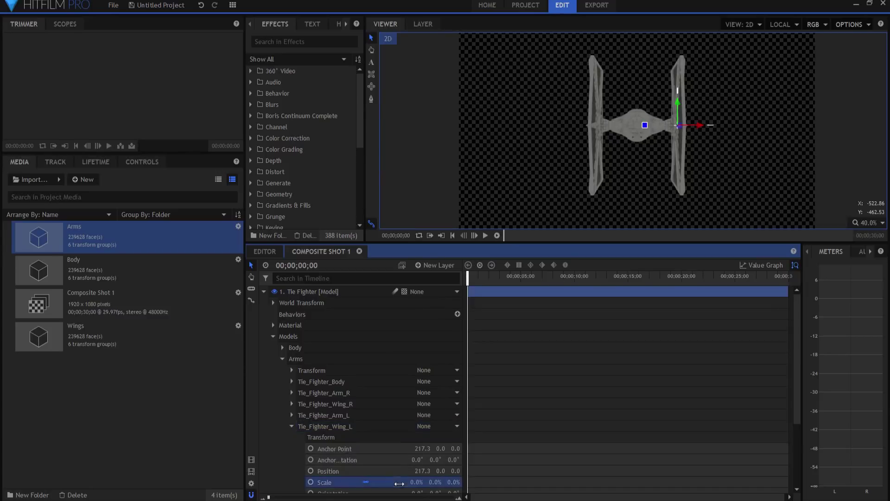
left_click(291, 425)
Set Tie_Fighter_Windows scale to 0% and collapse the Tie Fighter layer.
left_click(291, 438)
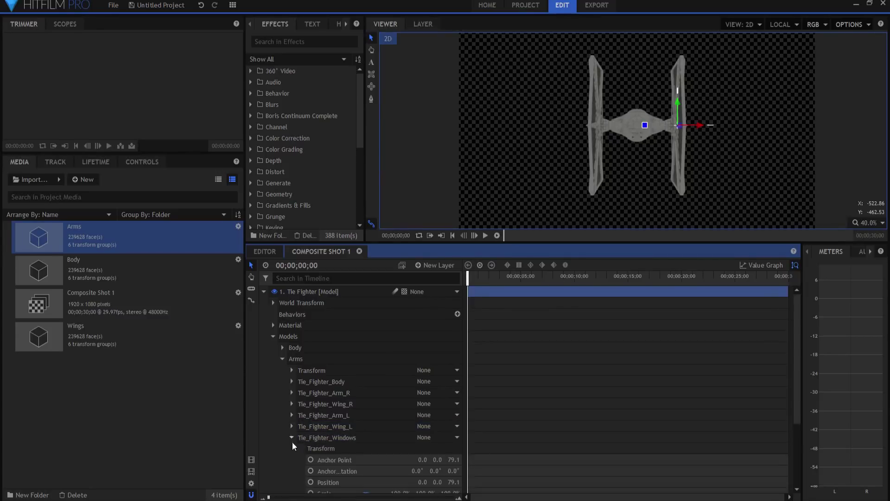
scroll(408, 485, "down", 1)
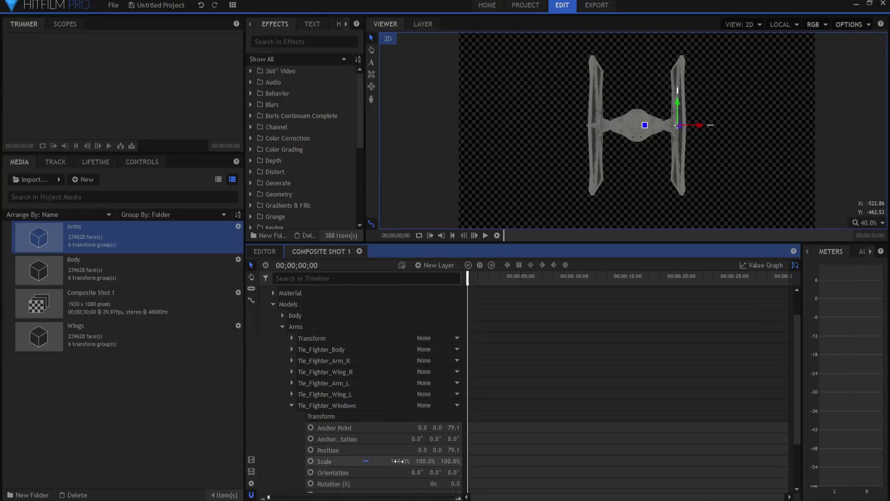
left_click(401, 462)
type("0")
key("Return")
left_click(293, 405)
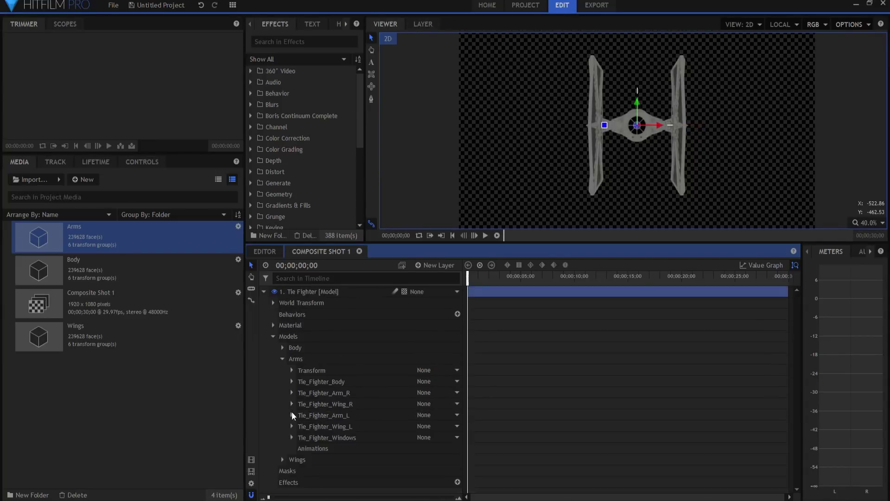
left_click(263, 291)
Add a 3D point layer to the shot, accepting the added camera.
left_click(340, 420)
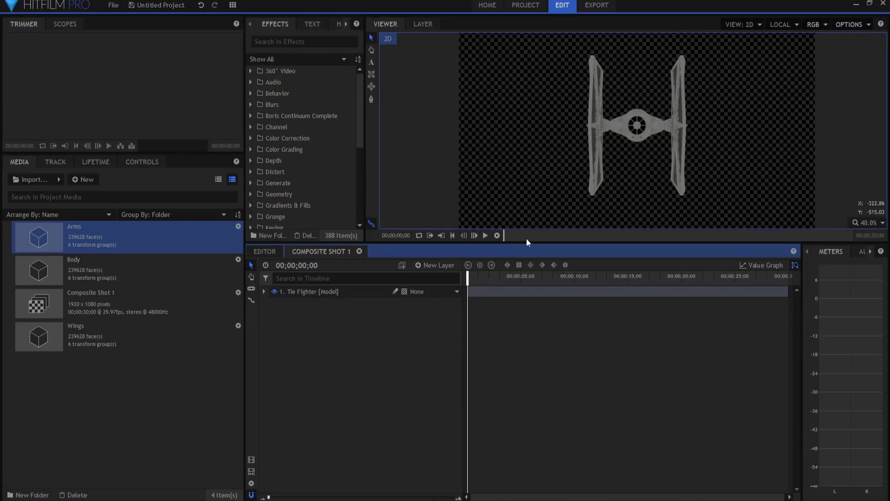
left_click(432, 267)
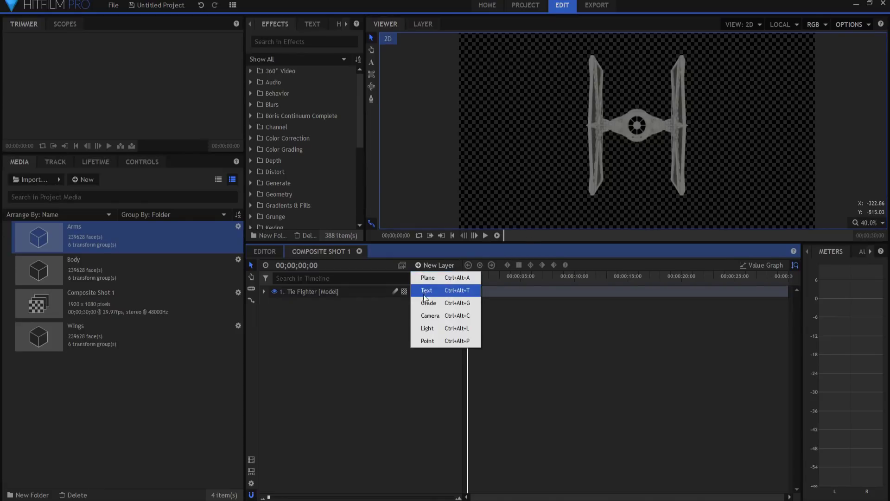
left_click(427, 341)
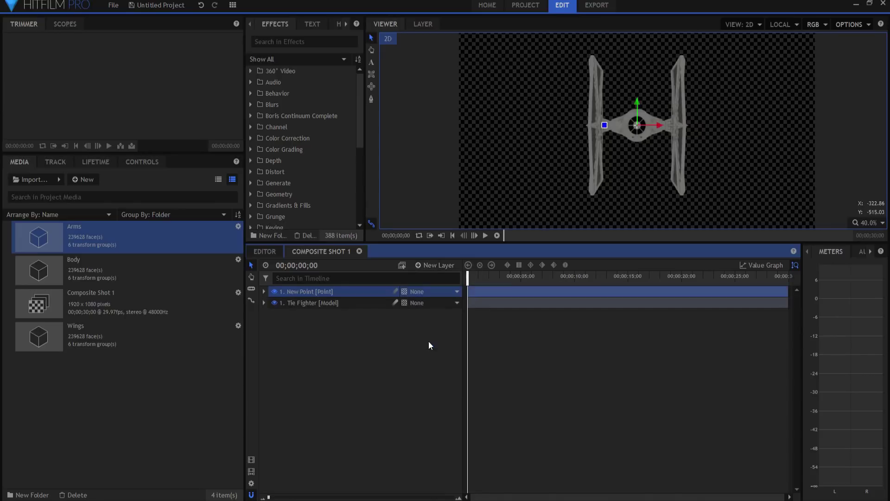
left_click(405, 292)
left_click(412, 316)
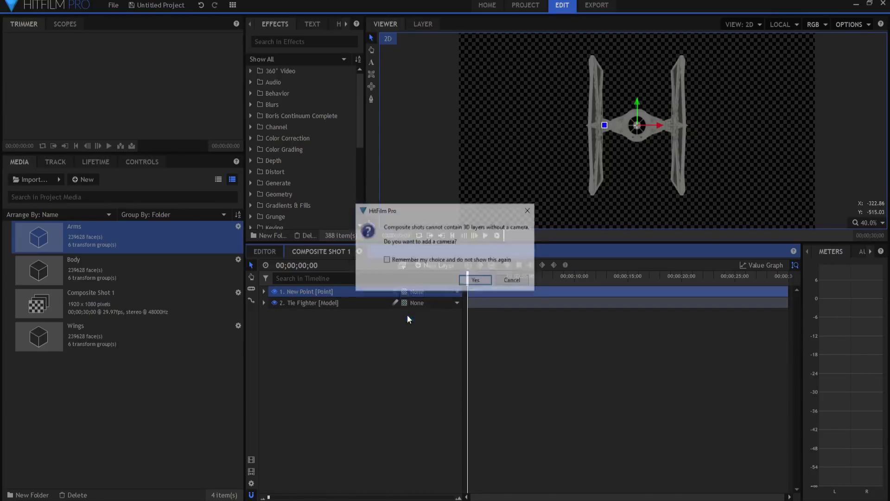
left_click(477, 281)
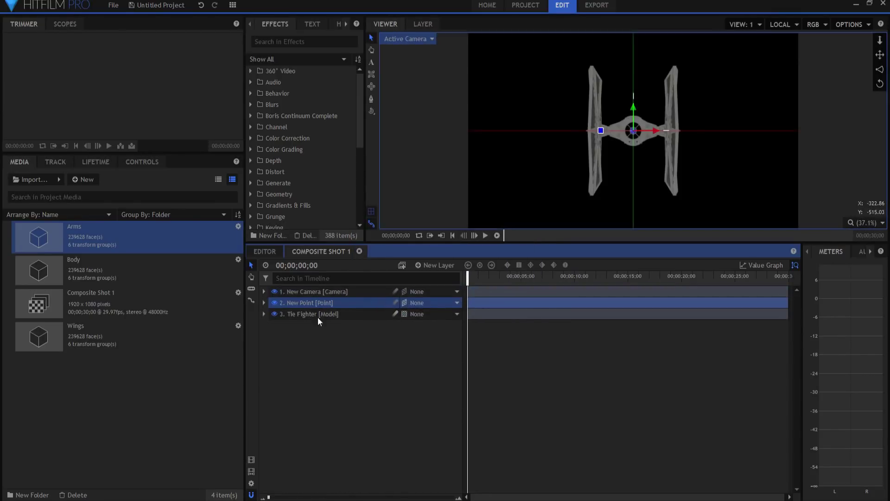
Rename the point layer to 'Tie Fighter Control Point'.
double_click(297, 303)
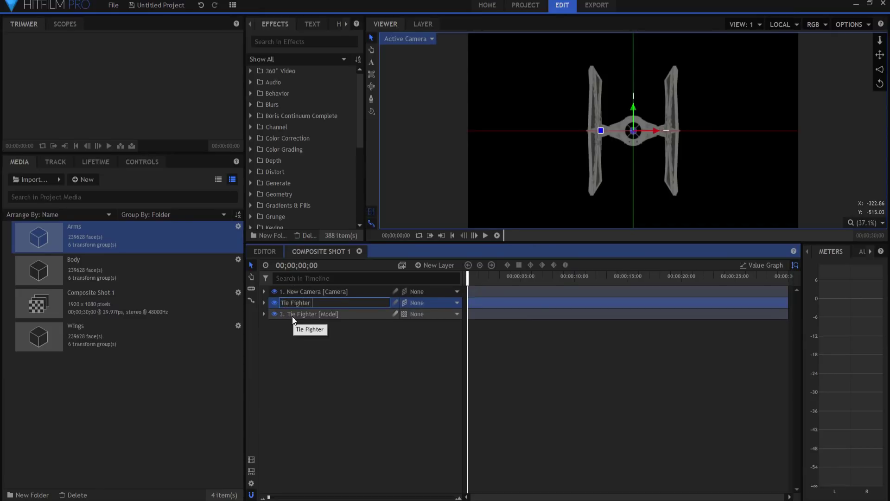
type("Tie Fighter Control Point")
key("Return")
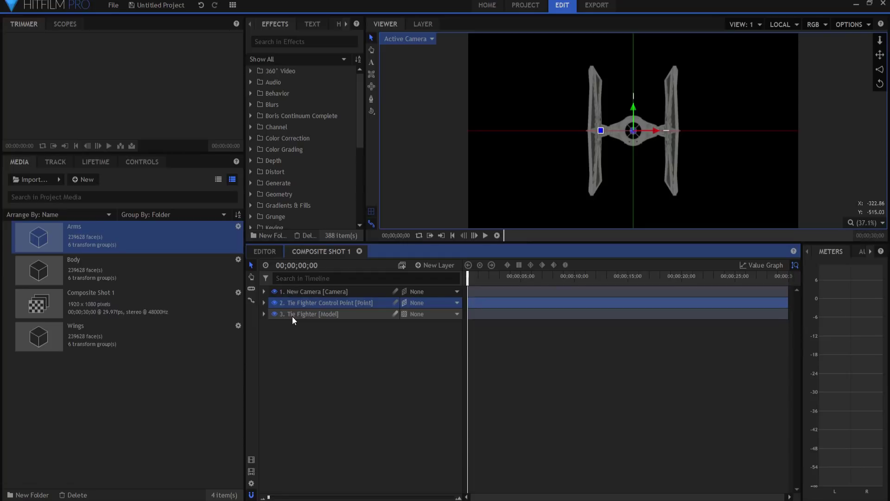
Parent Tie_Fighter_Body and Tie_Fighter_Windows to Tie Fighter Control Point.
left_click(264, 314)
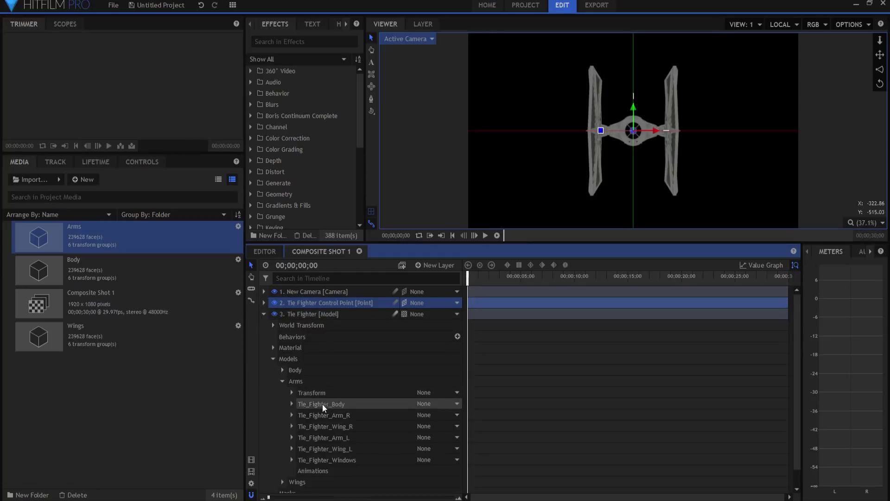
left_click(283, 381)
left_click(282, 370)
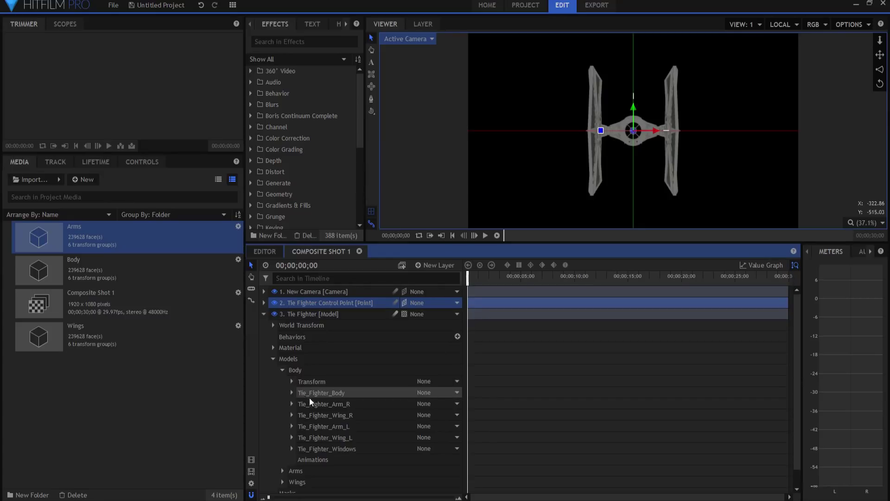
left_click(430, 393)
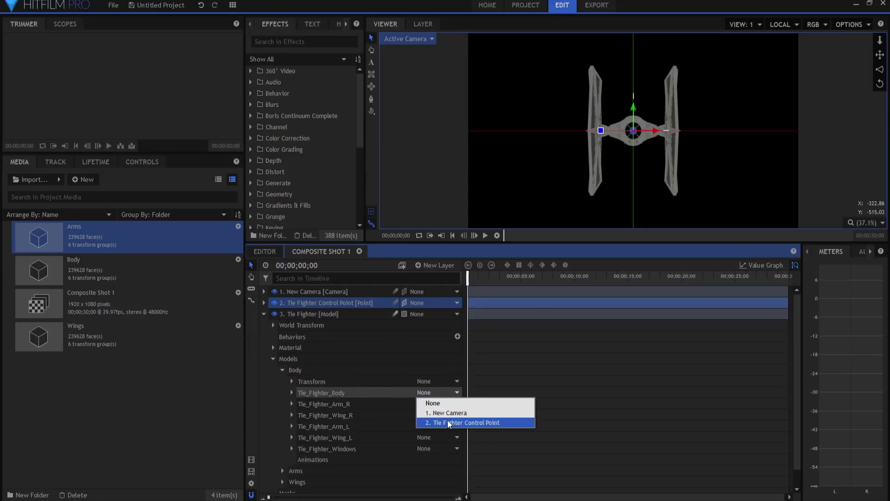
left_click(448, 422)
left_click(453, 448)
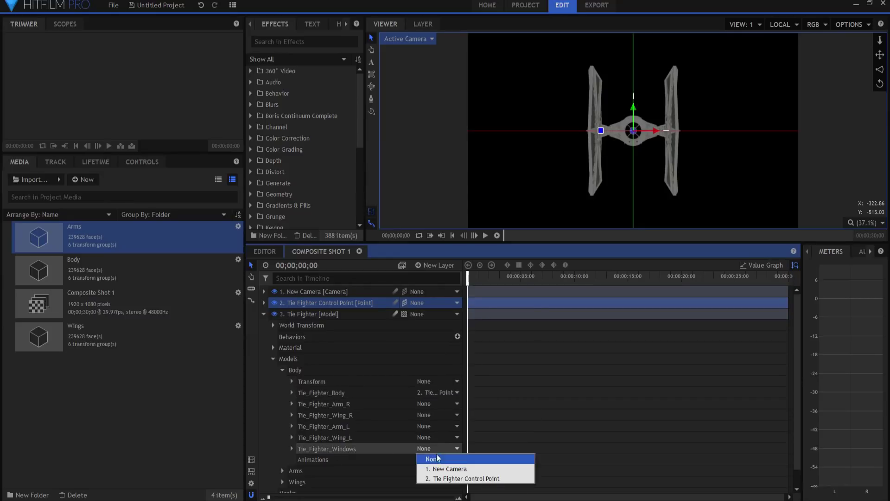
left_click(446, 479)
left_click(282, 370)
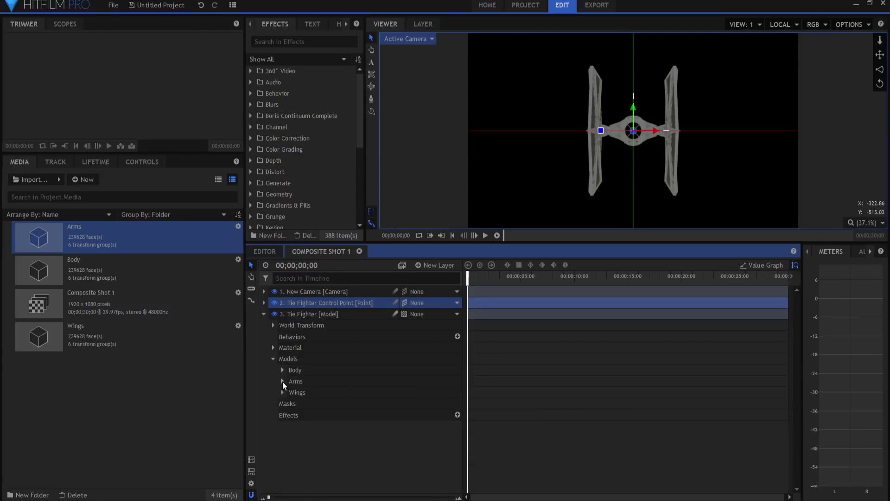
Parent Tie_Fighter_Arm_R and Tie_Fighter_Arm_L to the control point.
left_click(282, 382)
left_click(430, 416)
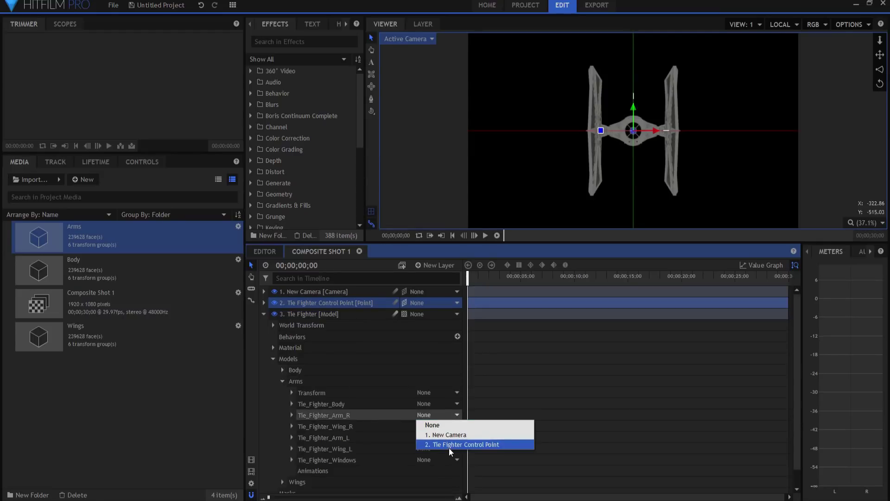
left_click(448, 446)
left_click(430, 437)
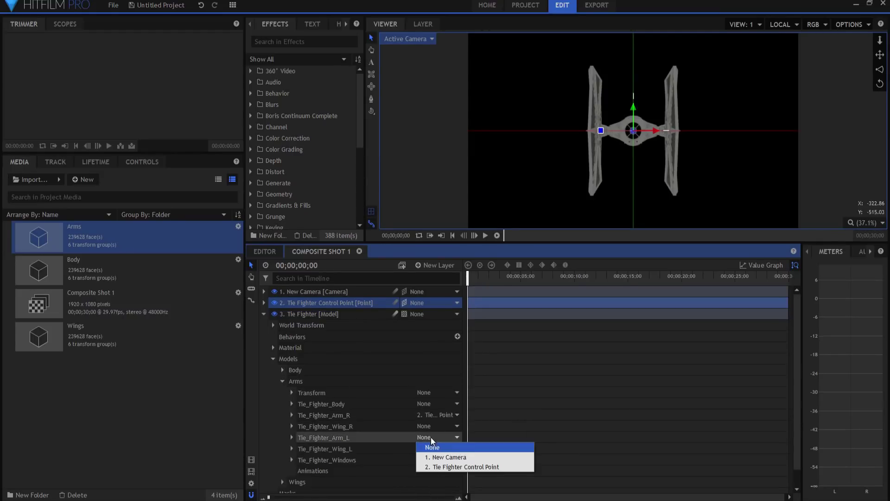
left_click(446, 467)
left_click(282, 381)
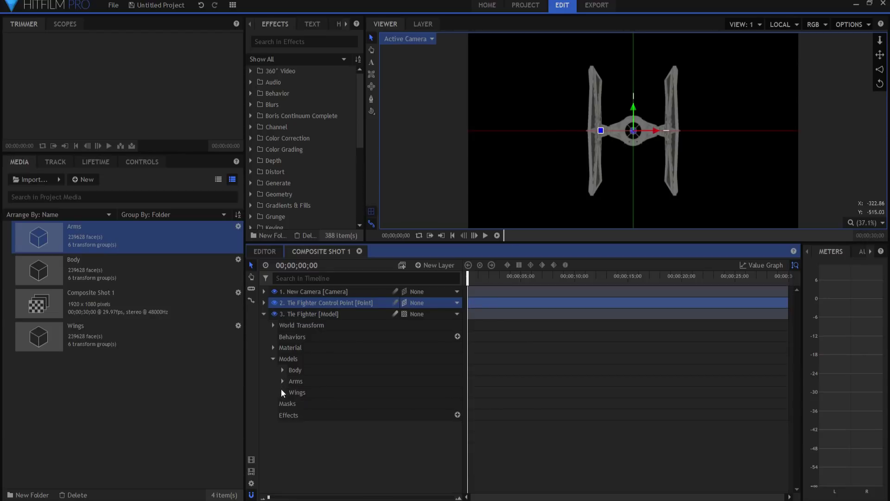
Parent Tie_Fighter_Wing_R and Tie_Fighter_Wing_L to the control point, then select it.
left_click(281, 392)
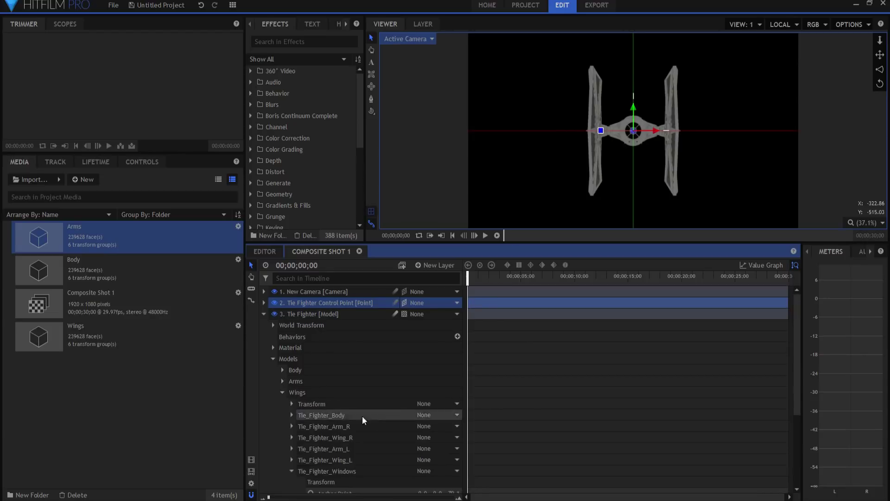
left_click(432, 437)
left_click(447, 467)
left_click(433, 460)
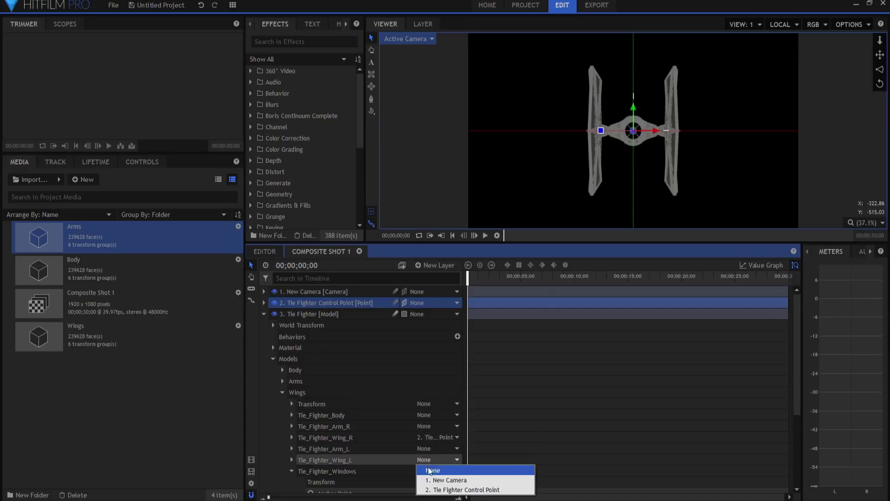
left_click(448, 490)
left_click(272, 359)
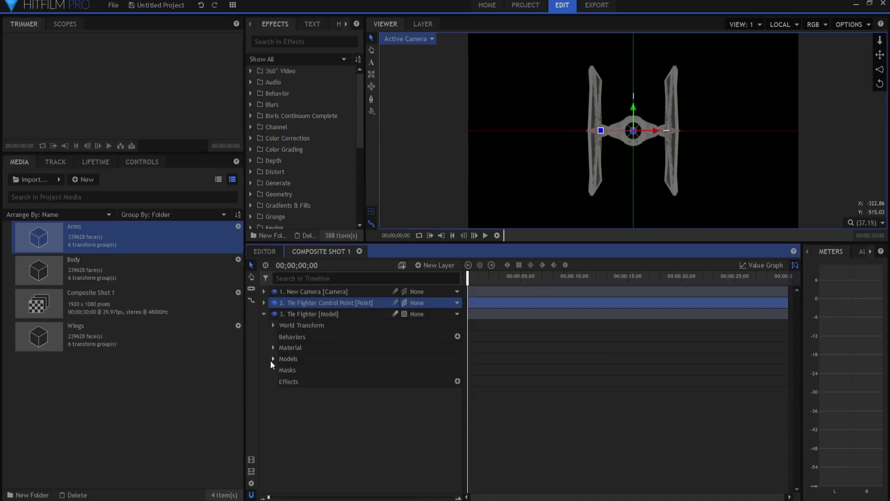
left_click(297, 436)
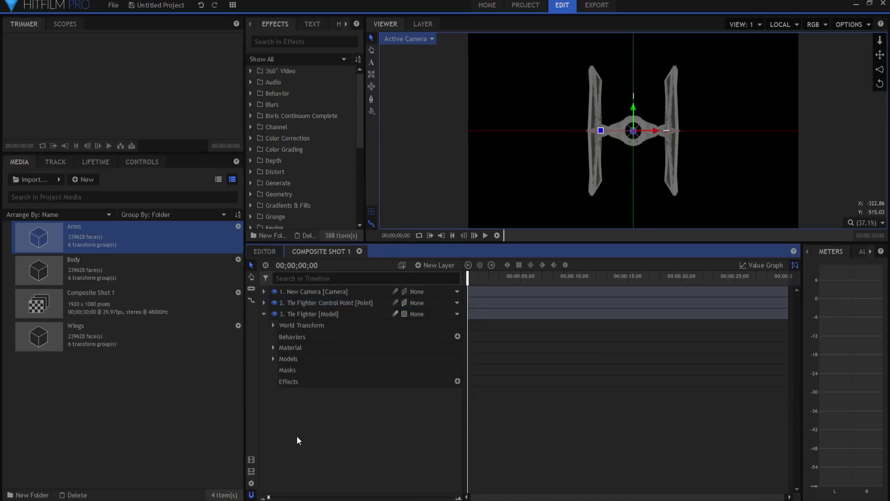
left_click(313, 303)
left_click(264, 303)
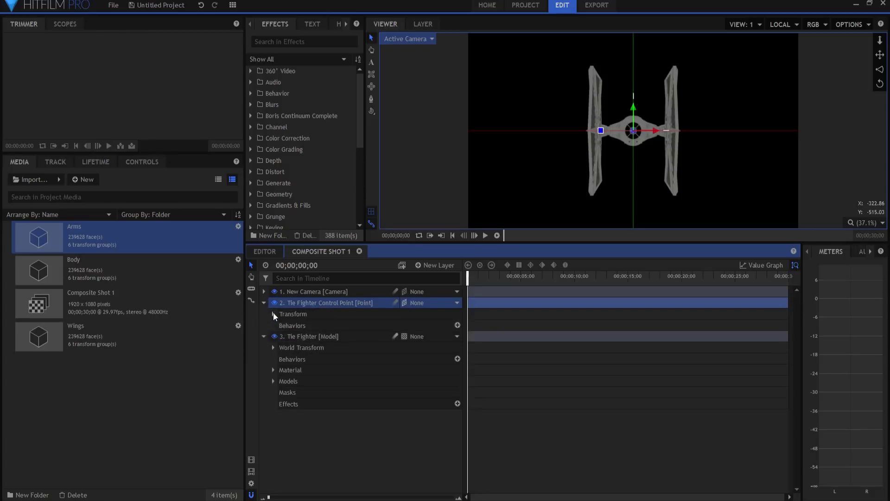
left_click(274, 314)
left_click_drag(455, 380, 476, 379)
left_click(454, 381)
type("40")
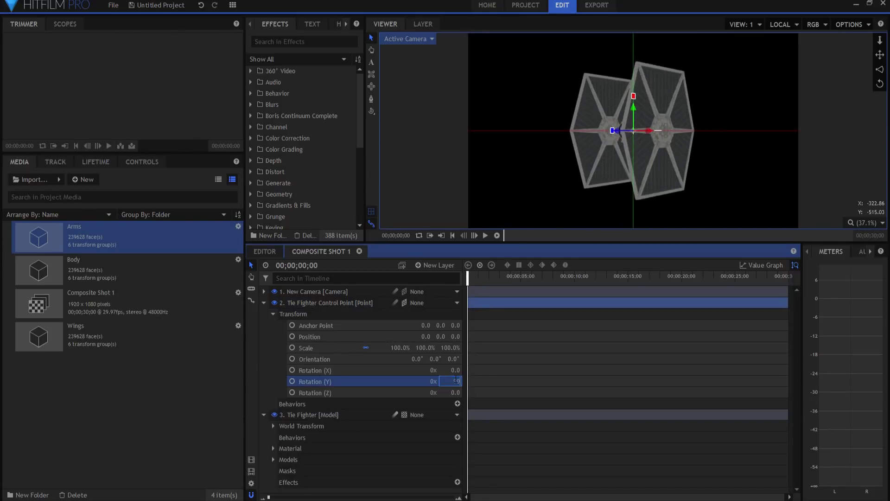
key("BackSpace")
key("BackSpace")
type("0")
key("Return")
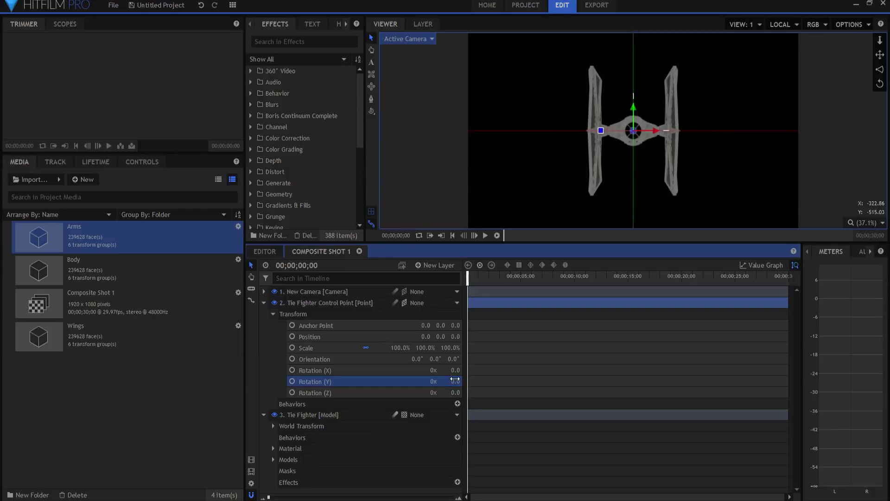
left_click(264, 303)
Add a light layer and move it up above the Tie Fighter, slightly right.
left_click(427, 265)
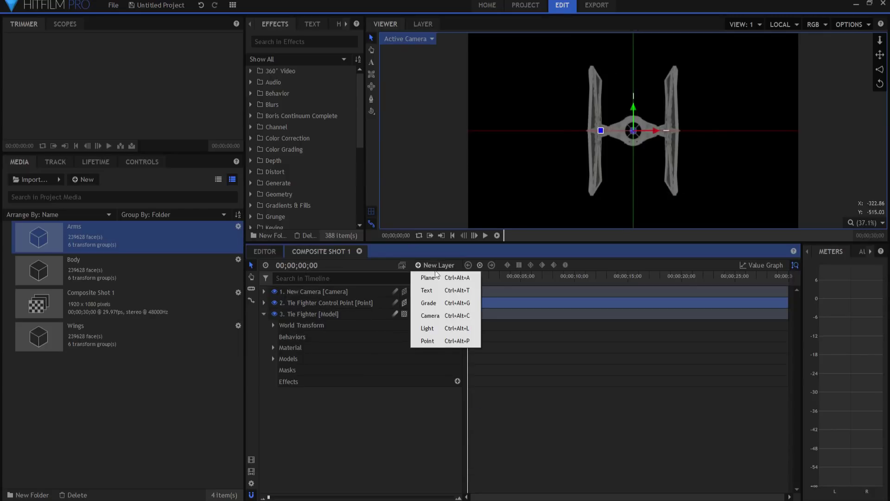
left_click(428, 328)
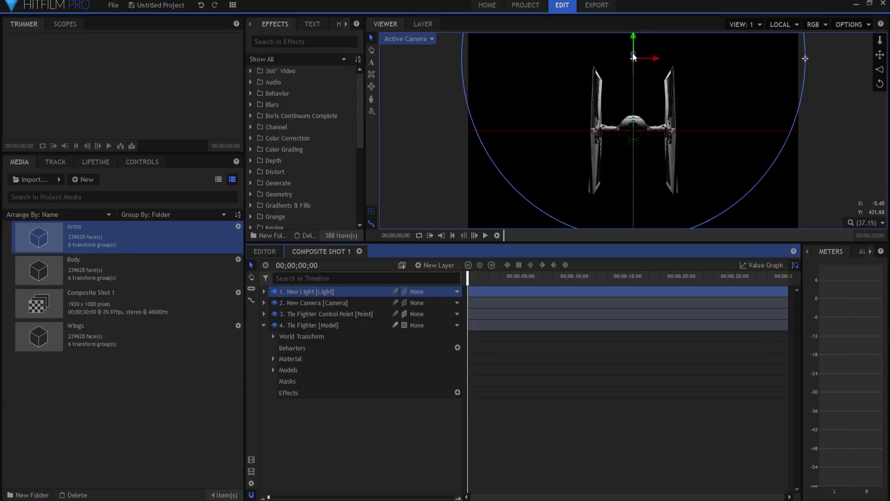
left_click_drag(634, 60, 619, 3)
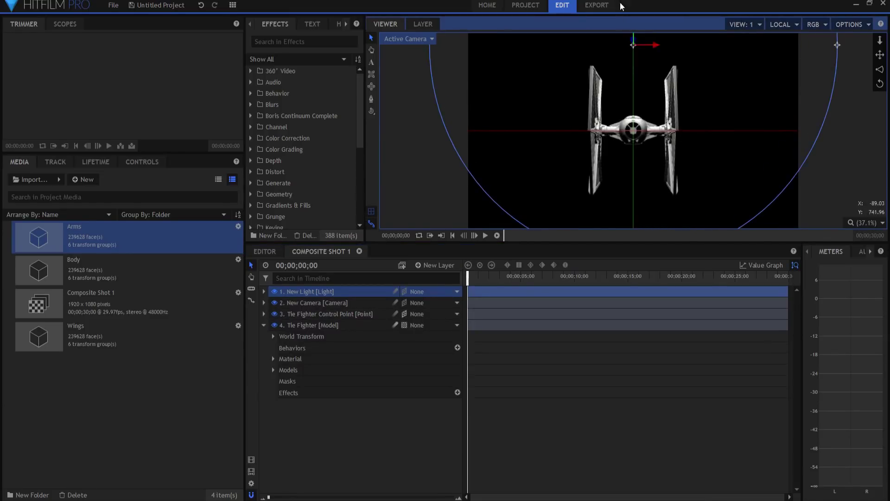
left_click_drag(656, 45, 681, 47)
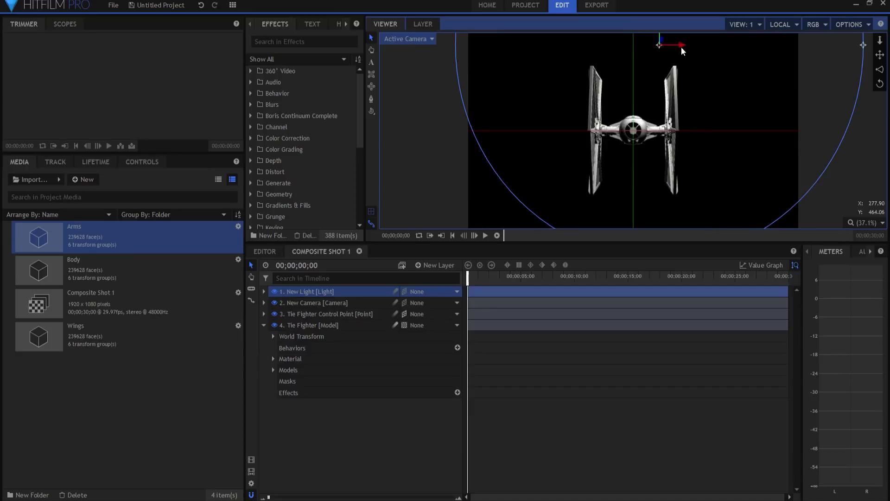